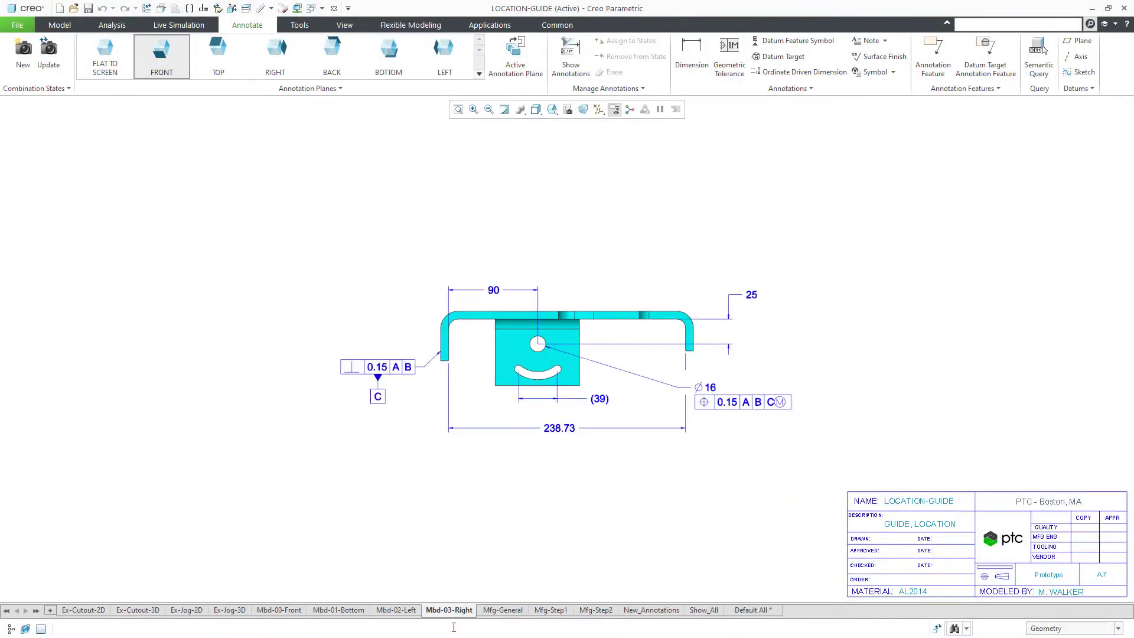
# Display the location guide's Mfg-Step1 annotation state, then return to Default All.
pyautogui.click(549, 612)
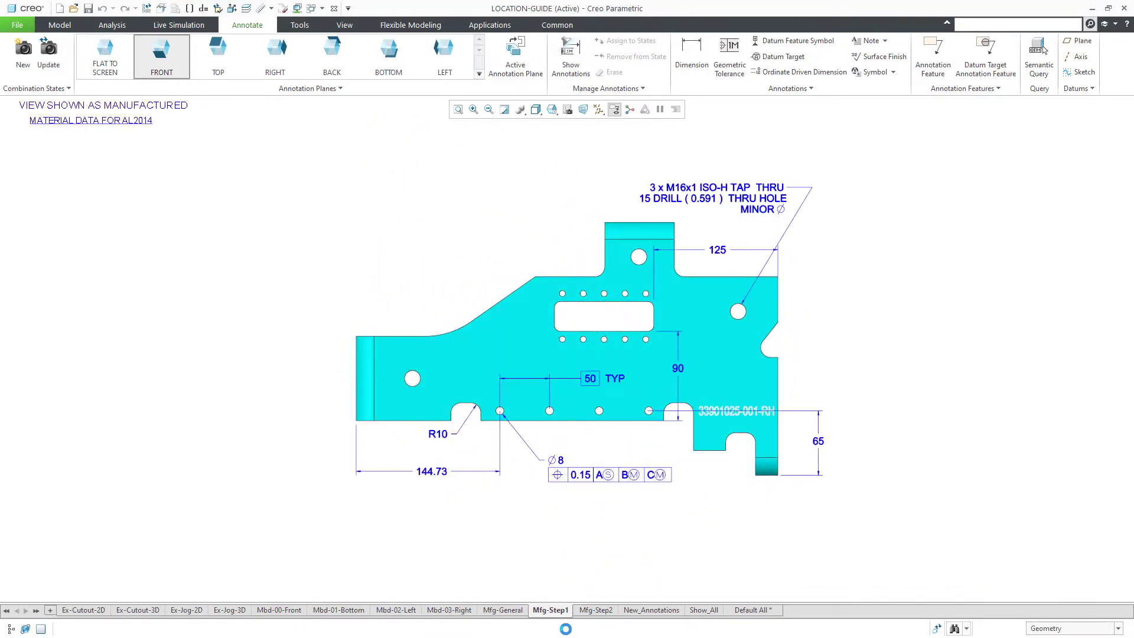
pyautogui.click(749, 612)
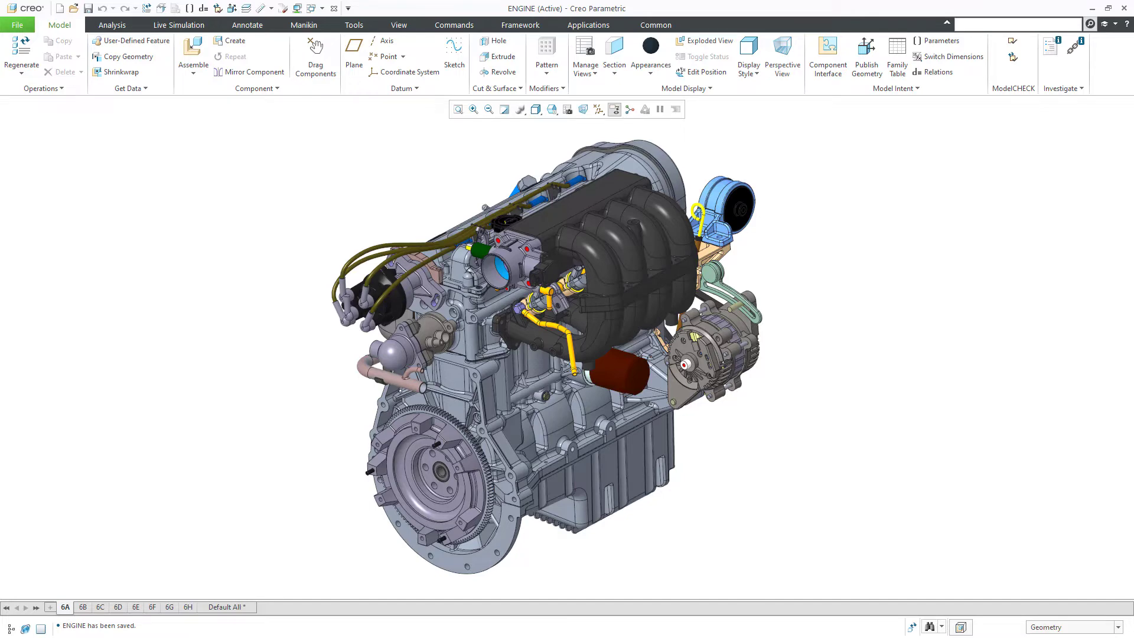
# Step through the engine combination states 6B, 6C, 6D, 6E, 6F, 6G and 6H in turn.
pyautogui.click(83, 607)
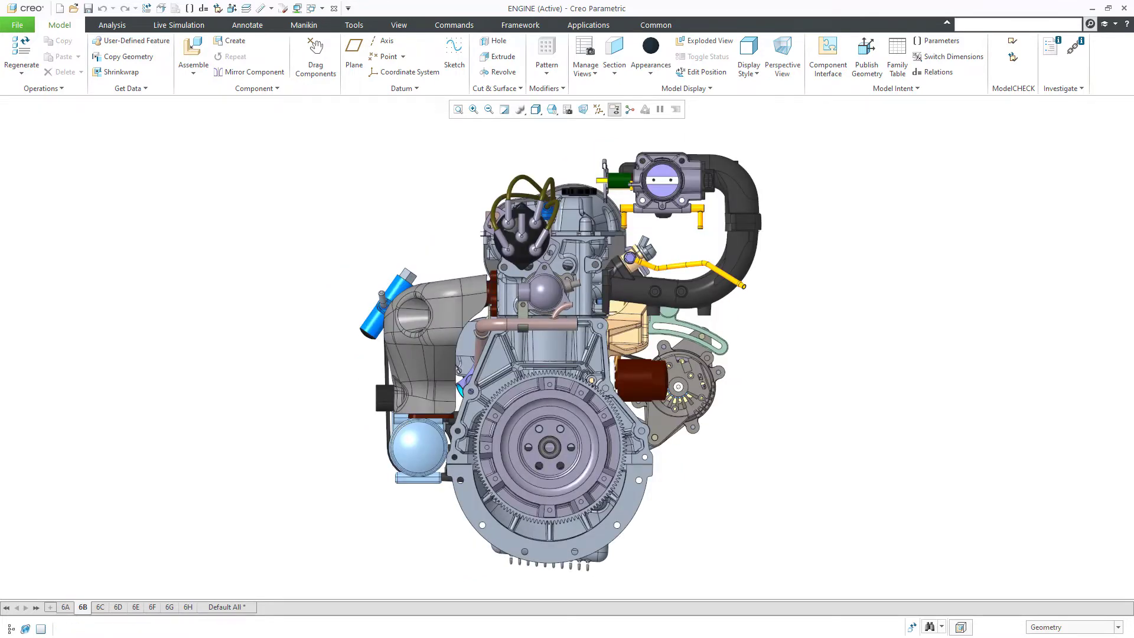
pyautogui.click(101, 607)
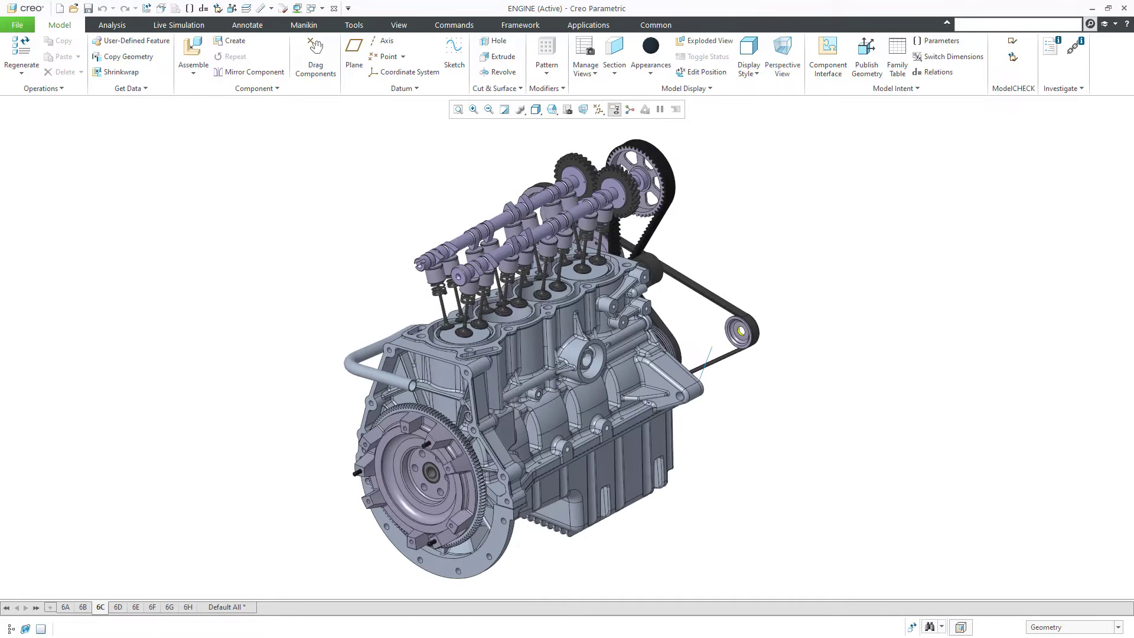
pyautogui.click(119, 607)
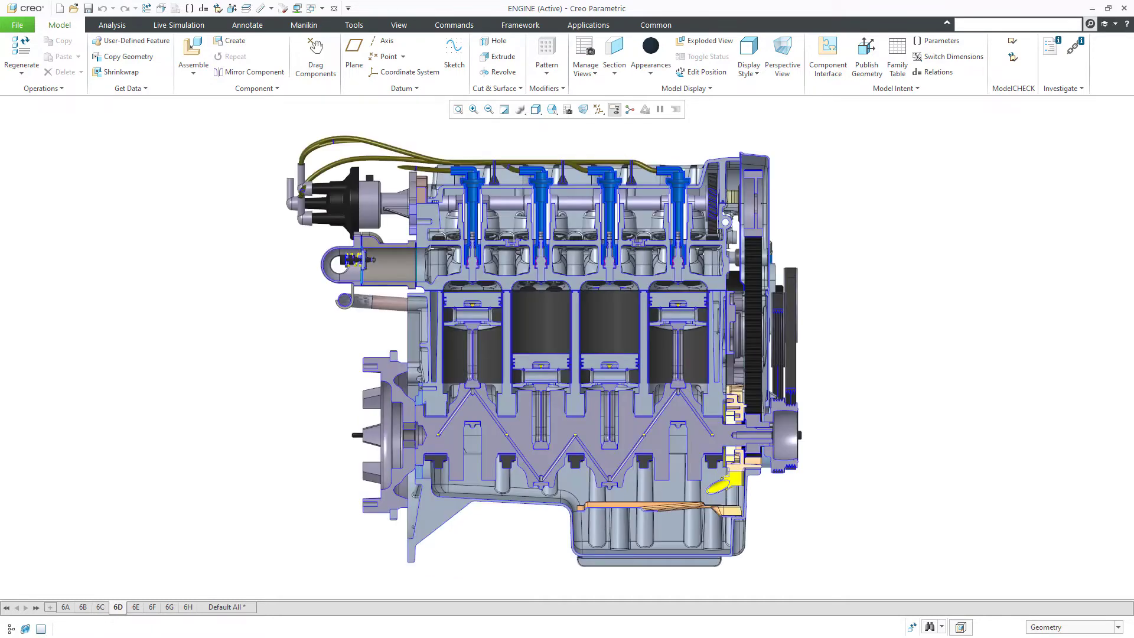
pyautogui.click(135, 607)
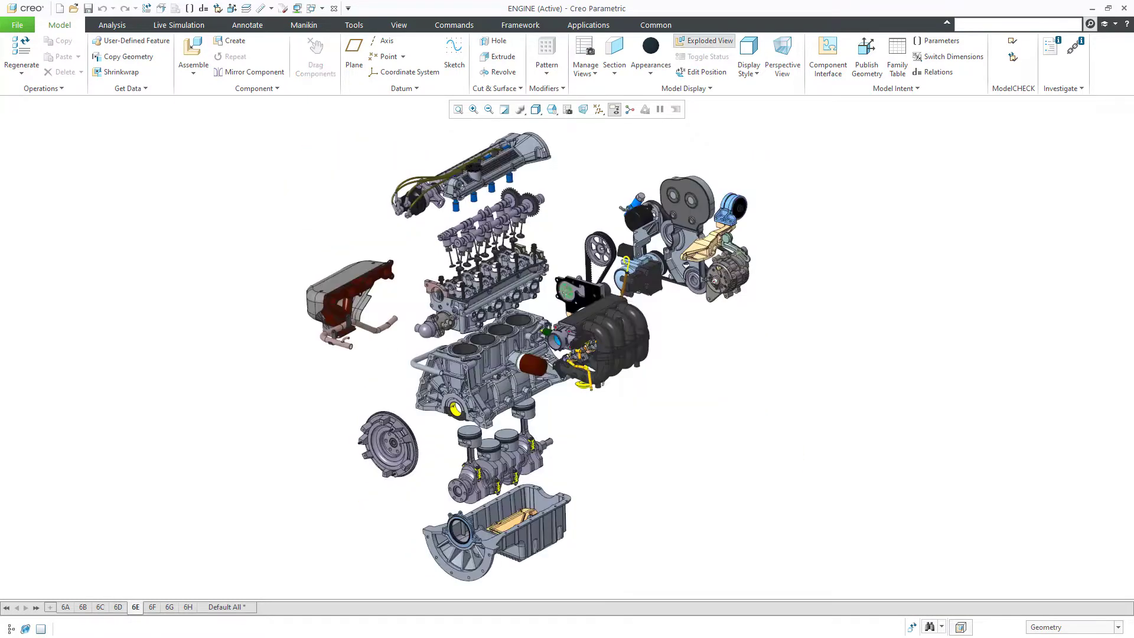
pyautogui.click(152, 606)
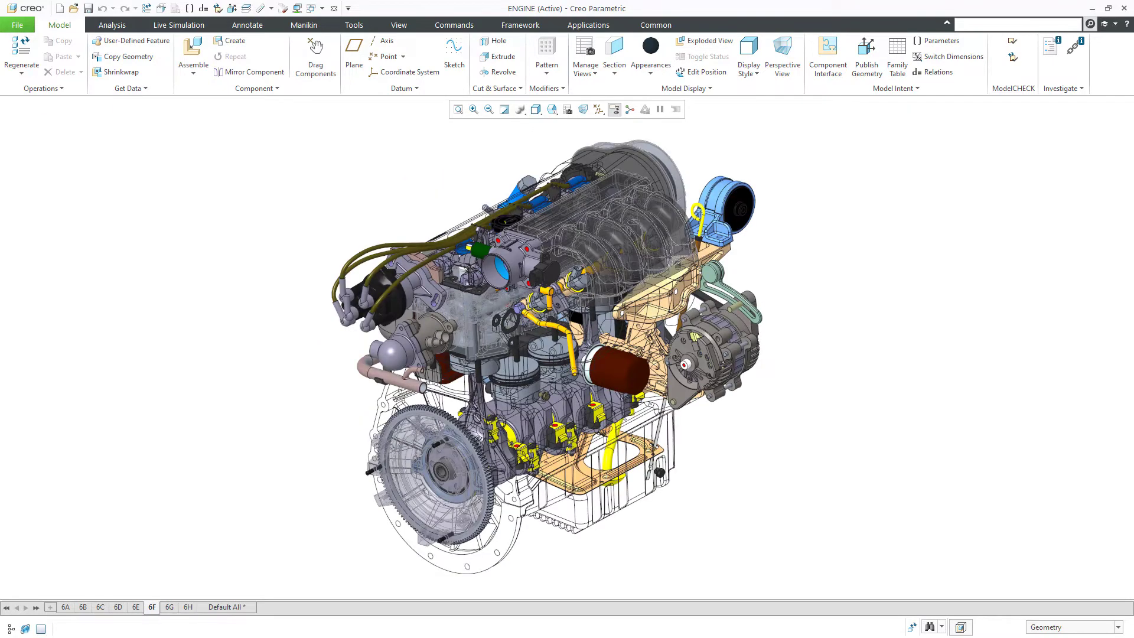
pyautogui.click(170, 607)
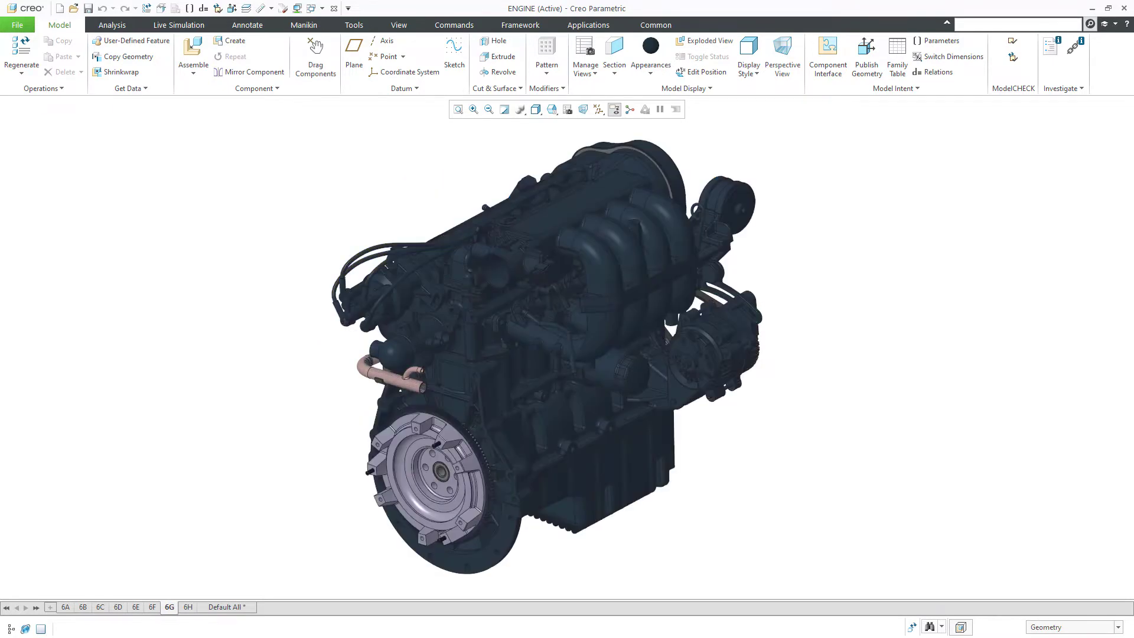
pyautogui.click(187, 607)
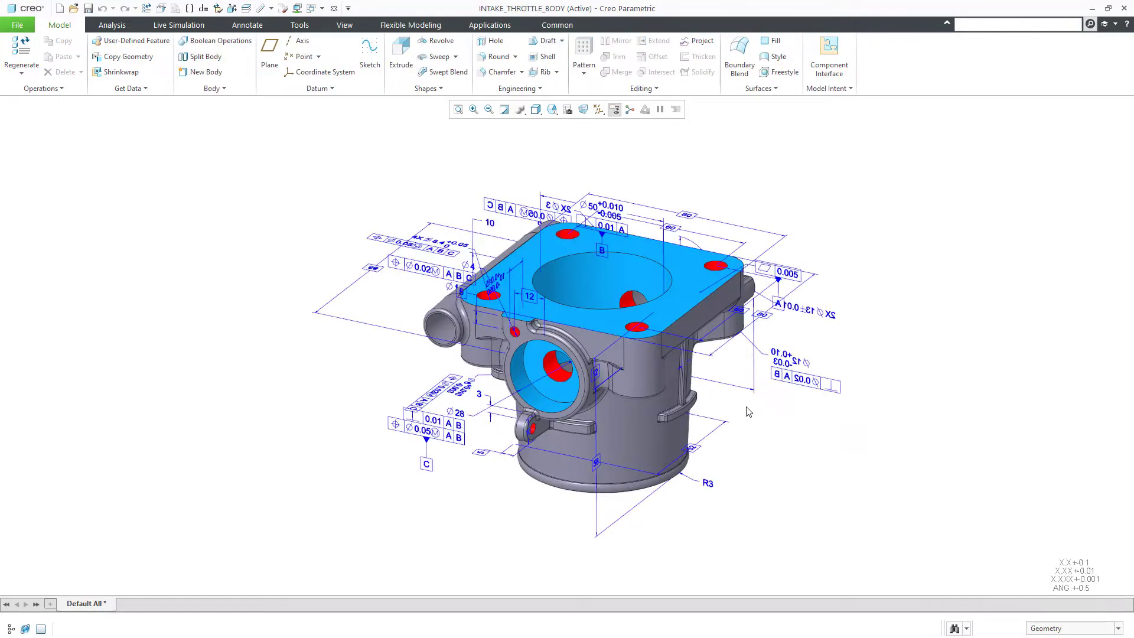
# Orbit the throttle body to its underside, check the View Manager, and bring up annotation tools.
pyautogui.moveTo(748, 411)
pyautogui.mouseDown(button='middle')
pyautogui.moveTo(602, 383)
pyautogui.moveTo(386, 362)
pyautogui.moveTo(349, 374)
pyautogui.mouseUp(button='middle')
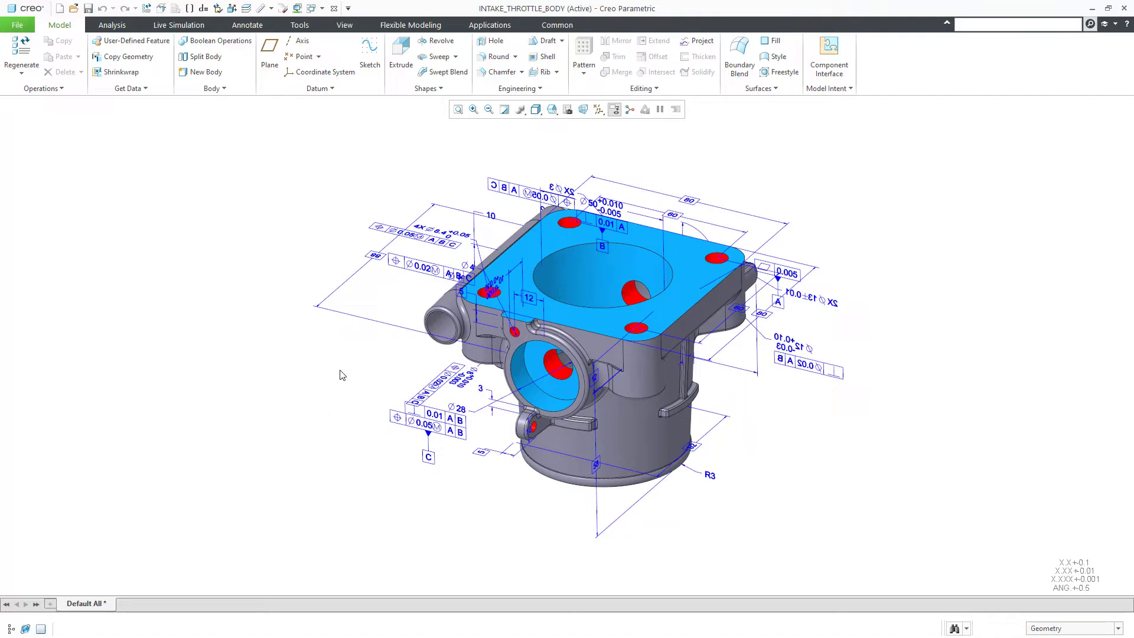
pyautogui.click(567, 110)
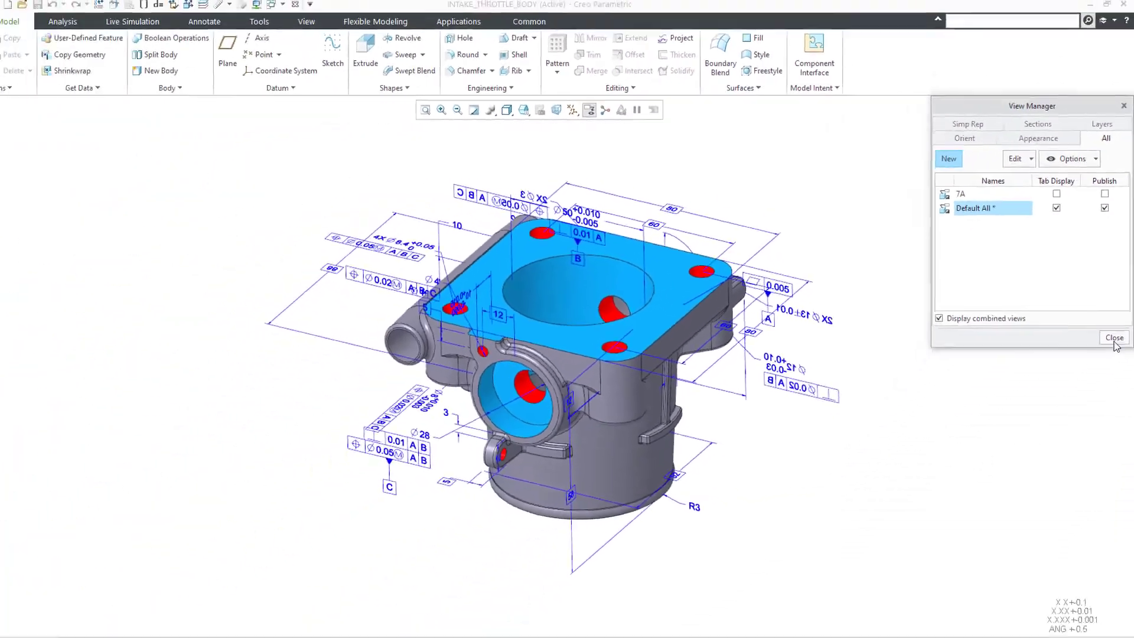
pyautogui.click(1099, 526)
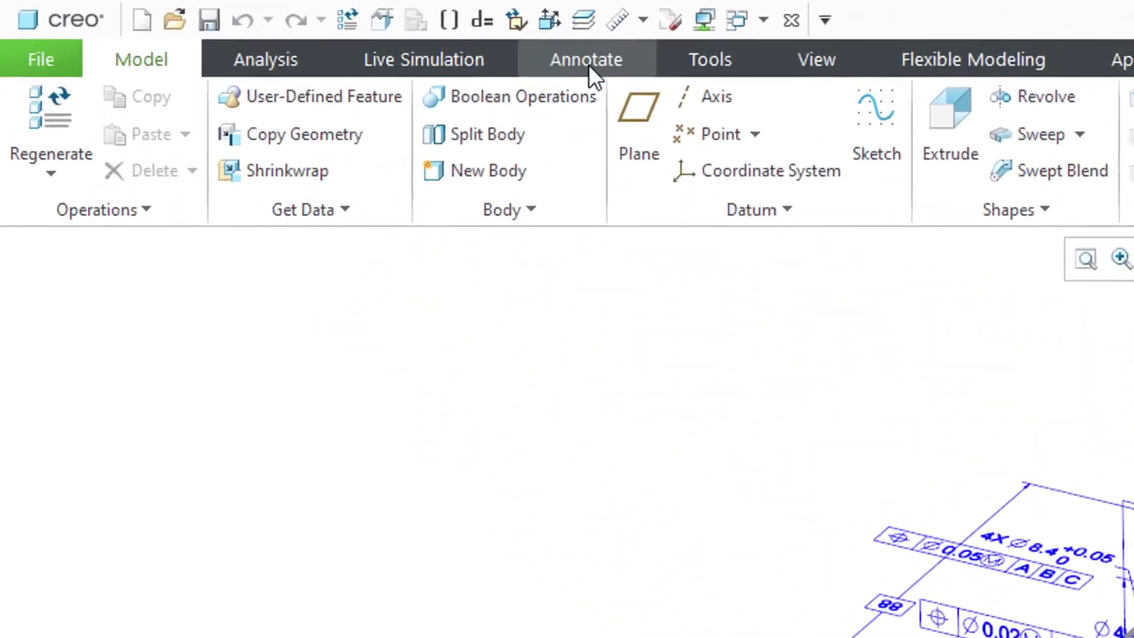
pyautogui.click(327, 33)
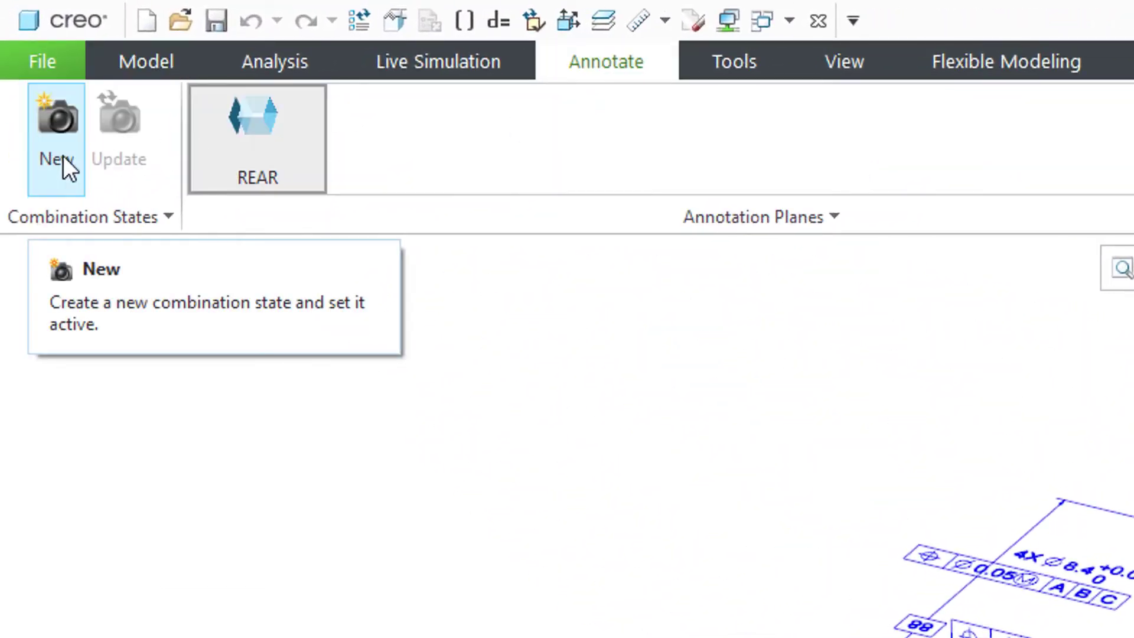
# Place the 0.005 tolerance frame and assign it with ø50 and ø28 to the 5_DFS state.
pyautogui.middleClick(727, 260)
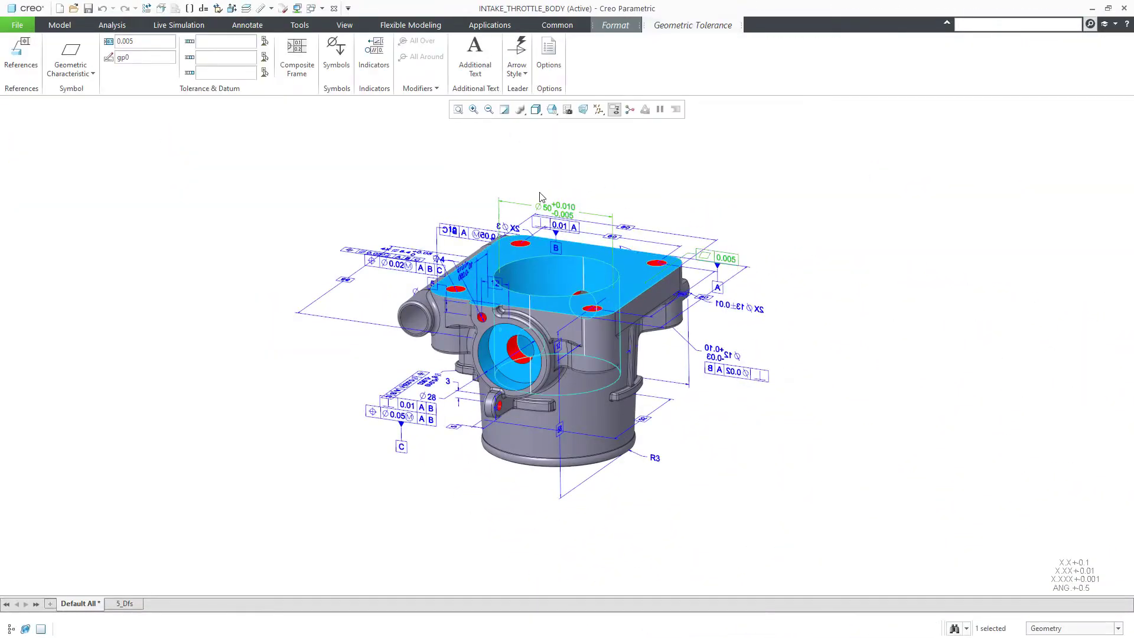
pyautogui.click(540, 197)
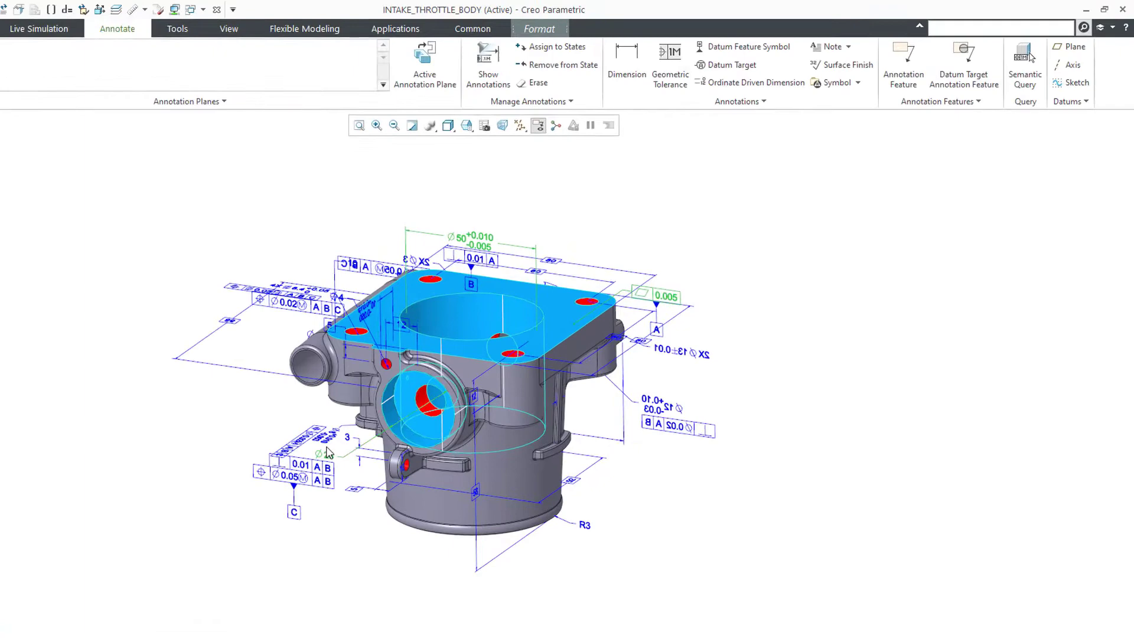
pyautogui.click(472, 52)
pyautogui.click(921, 192)
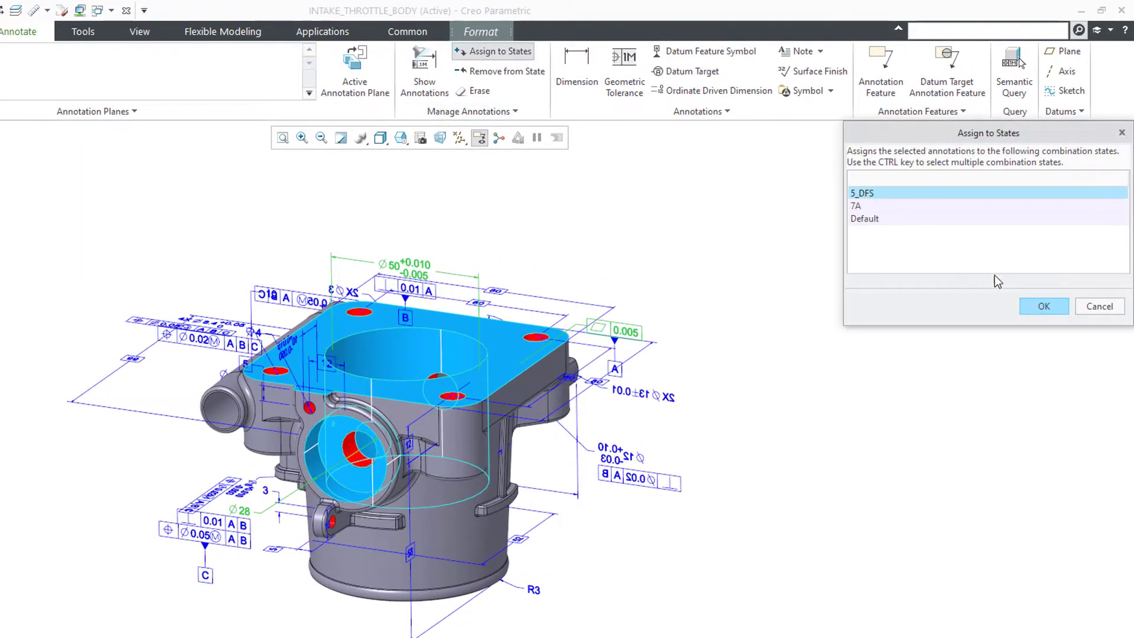
pyautogui.click(1040, 307)
pyautogui.rightClick(566, 244)
pyautogui.click(568, 219)
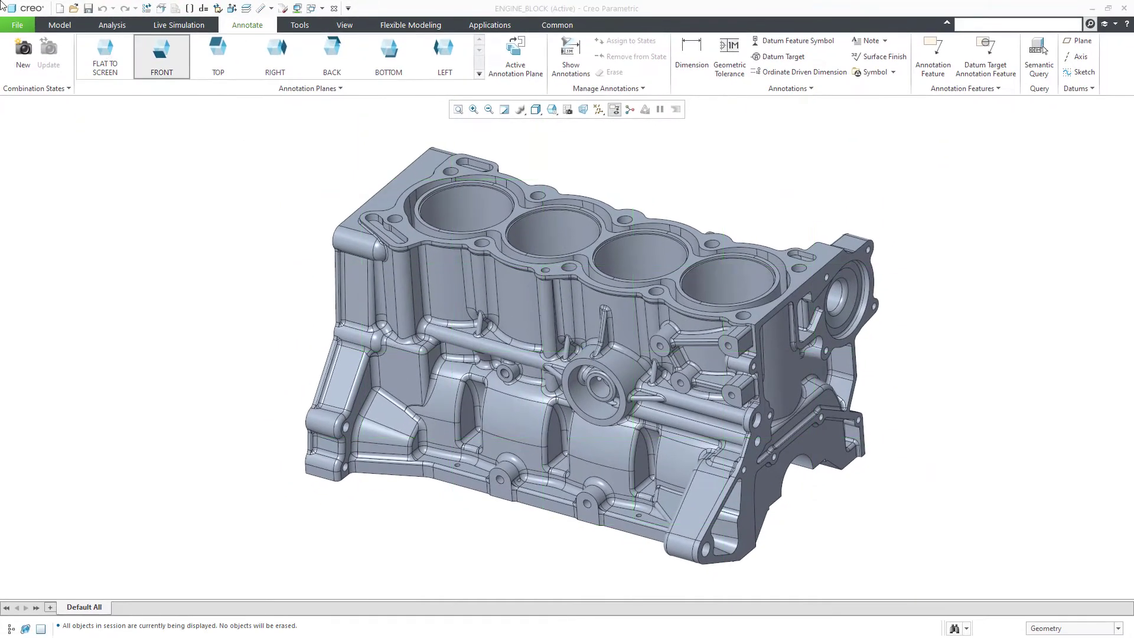
# Create ANNOT_PLANE1 on the small bracket face, flipped, with text rotation 0.
pyautogui.click(314, 88)
pyautogui.click(118, 89)
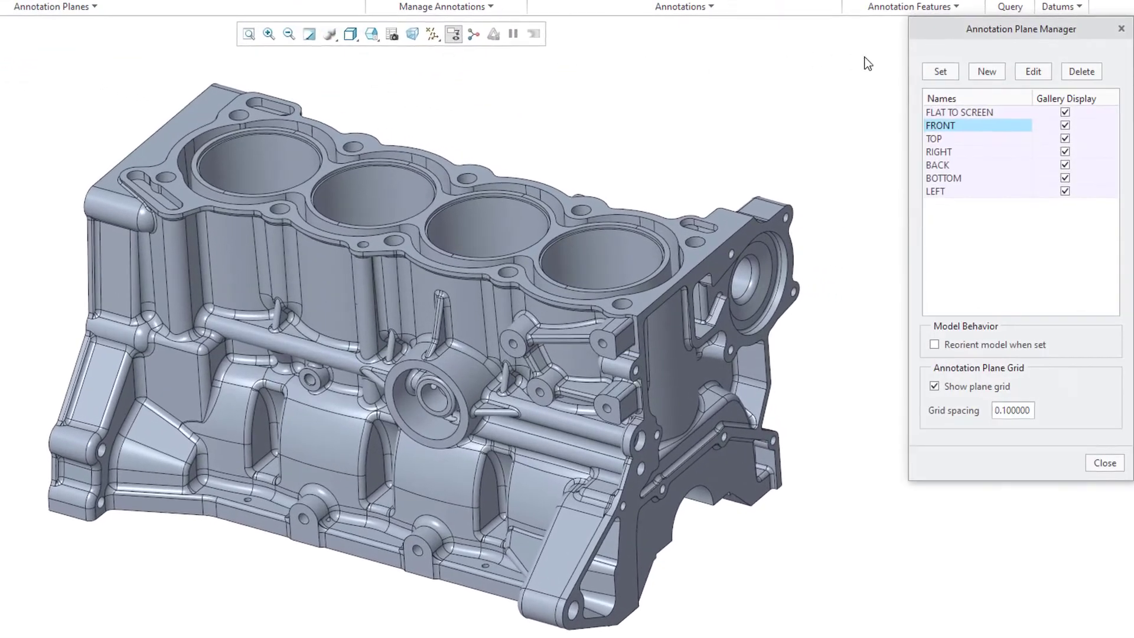
pyautogui.click(1013, 126)
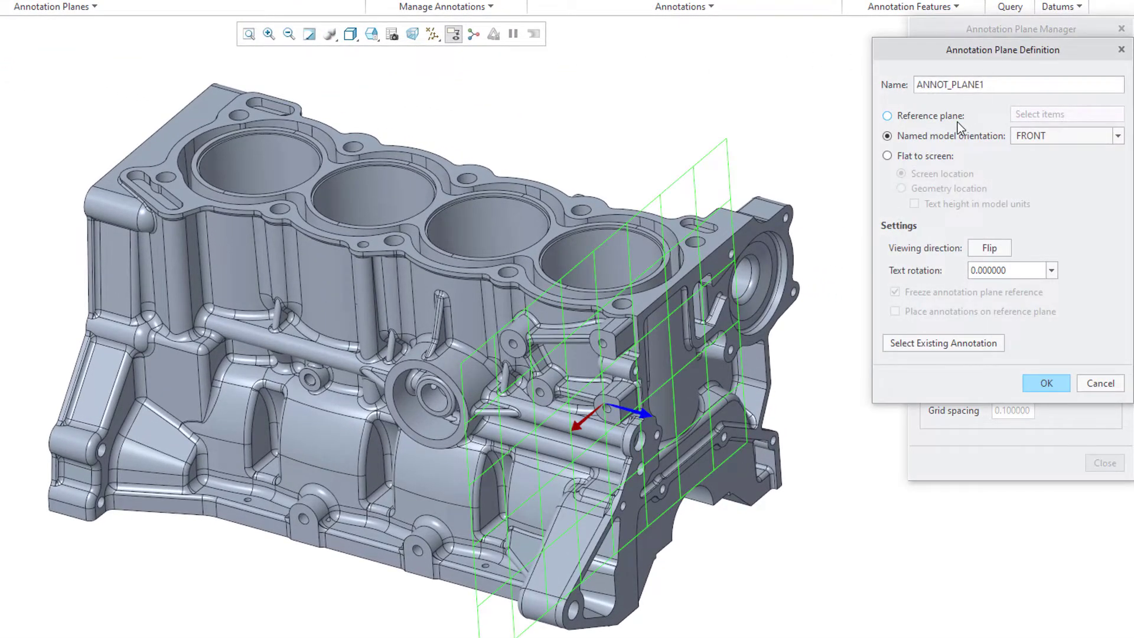
pyautogui.click(889, 116)
pyautogui.click(549, 551)
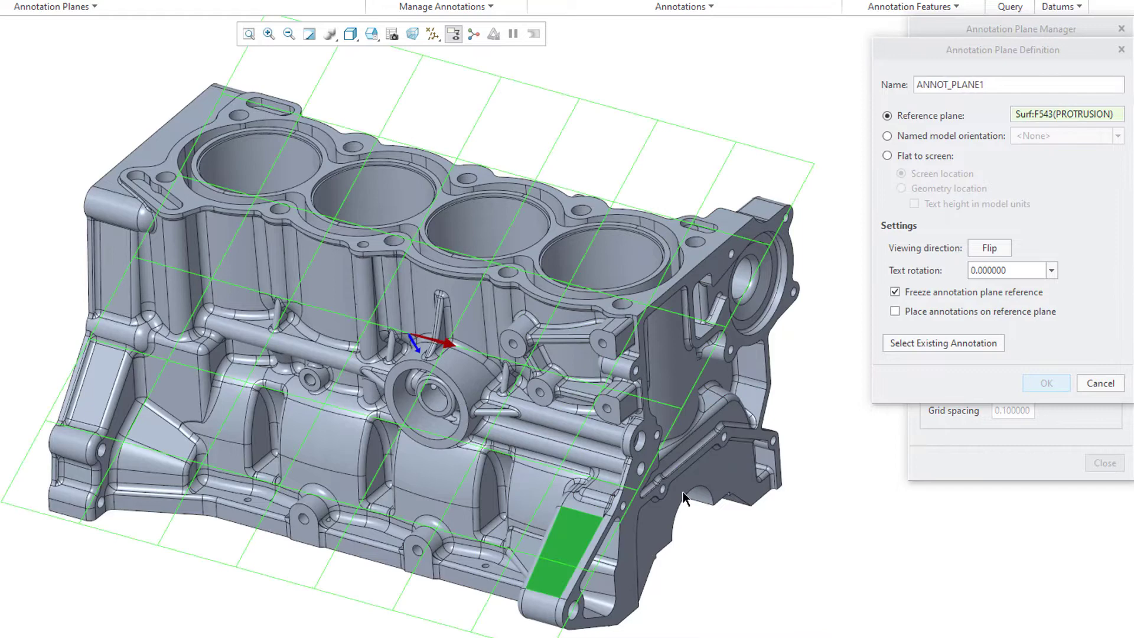
pyautogui.click(990, 249)
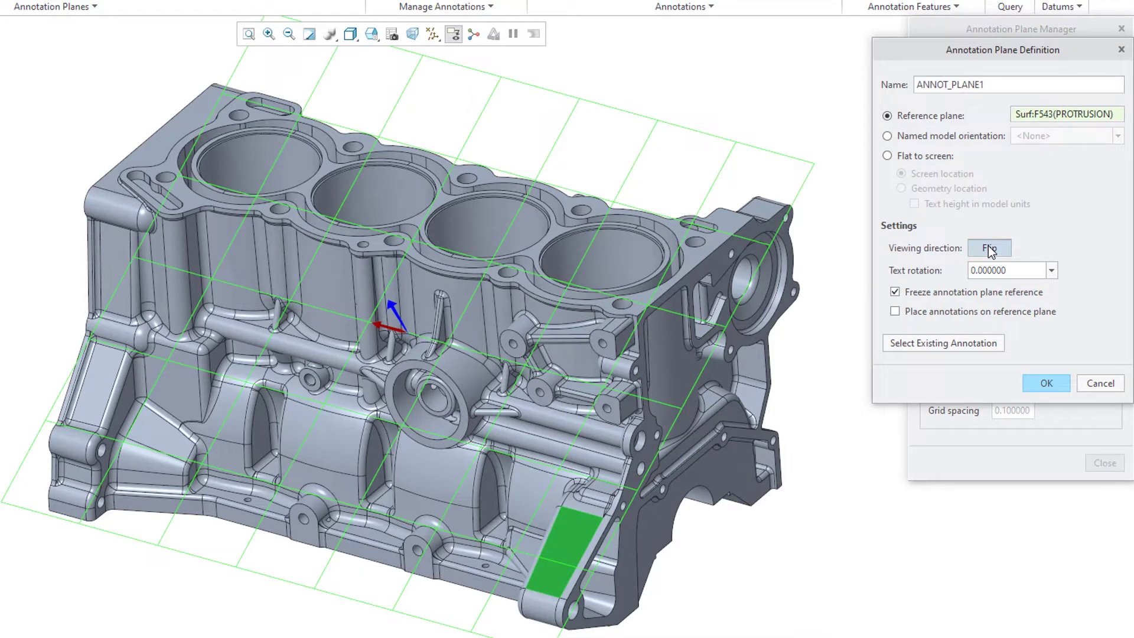
pyautogui.click(1052, 271)
pyautogui.click(978, 287)
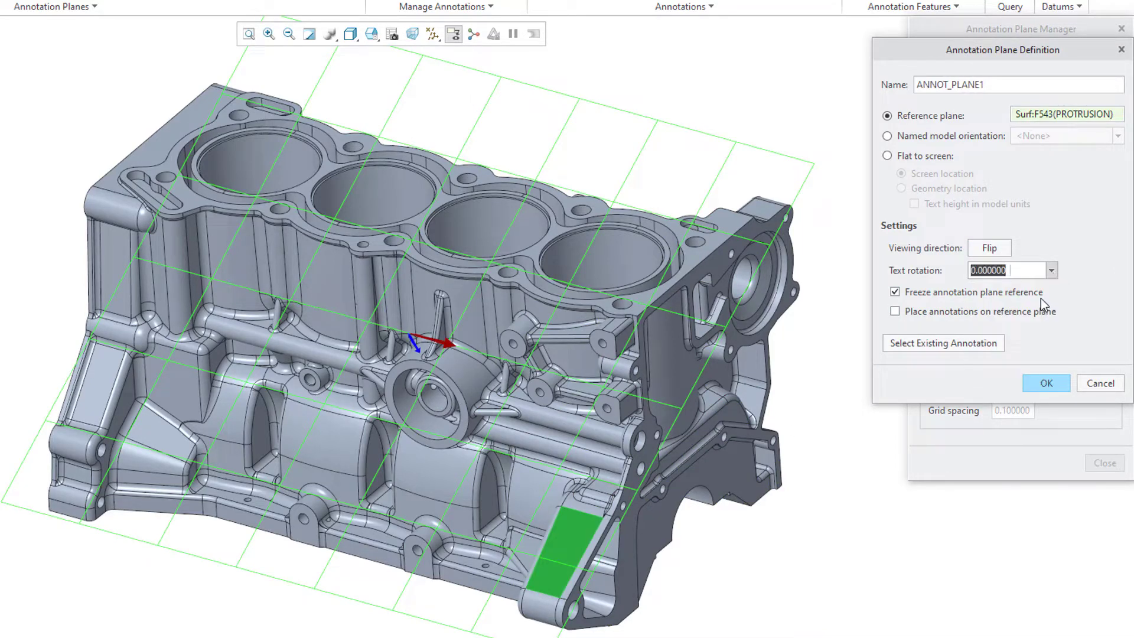
pyautogui.click(1051, 271)
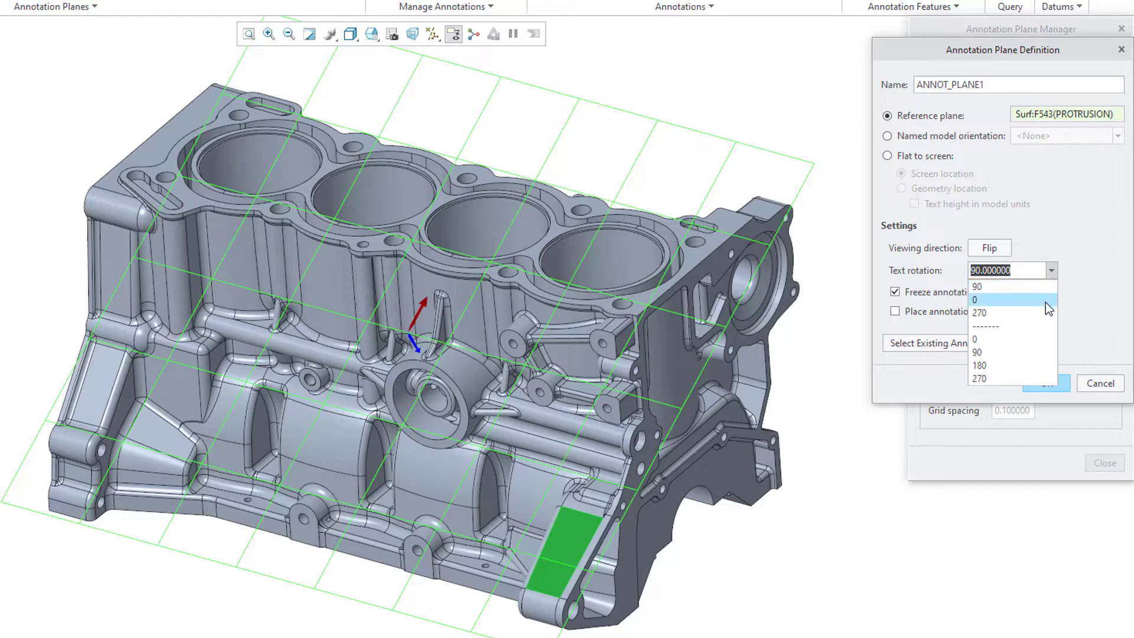
pyautogui.click(976, 299)
pyautogui.click(1046, 383)
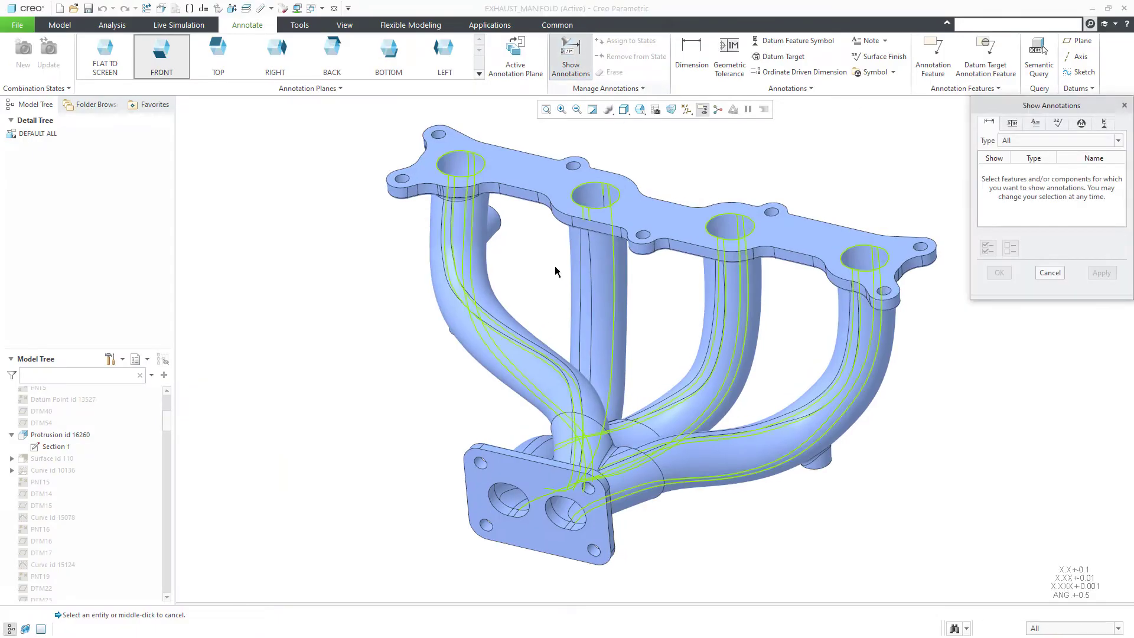
# Show the outlet flange's driving dimensions 100 and 70.
pyautogui.click(519, 463)
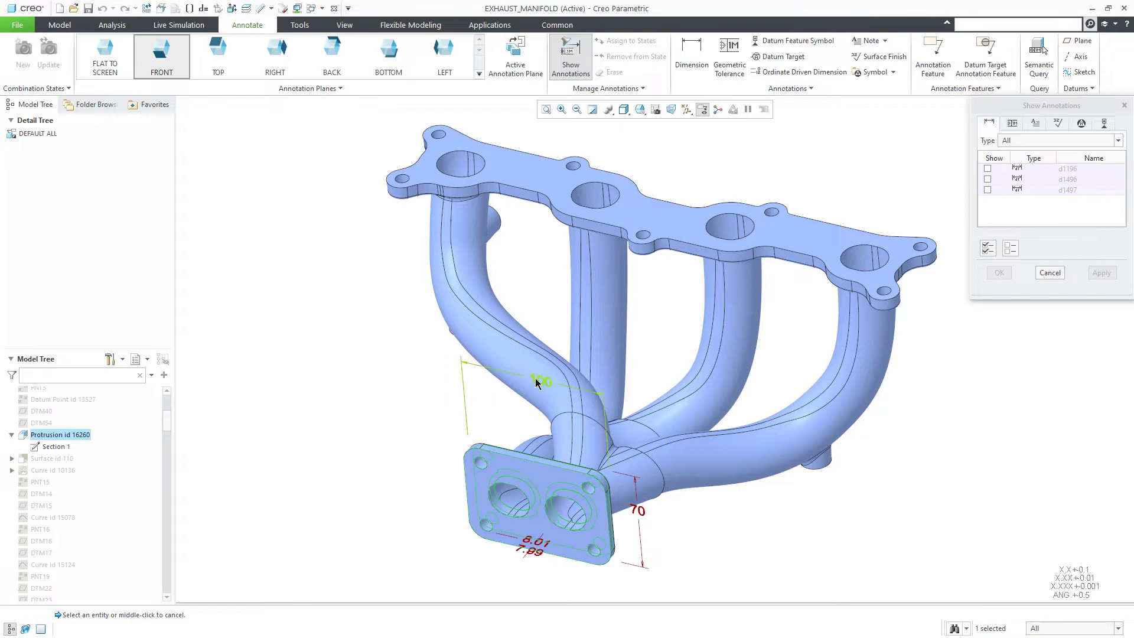
pyautogui.click(539, 380)
pyautogui.click(640, 507)
pyautogui.click(999, 273)
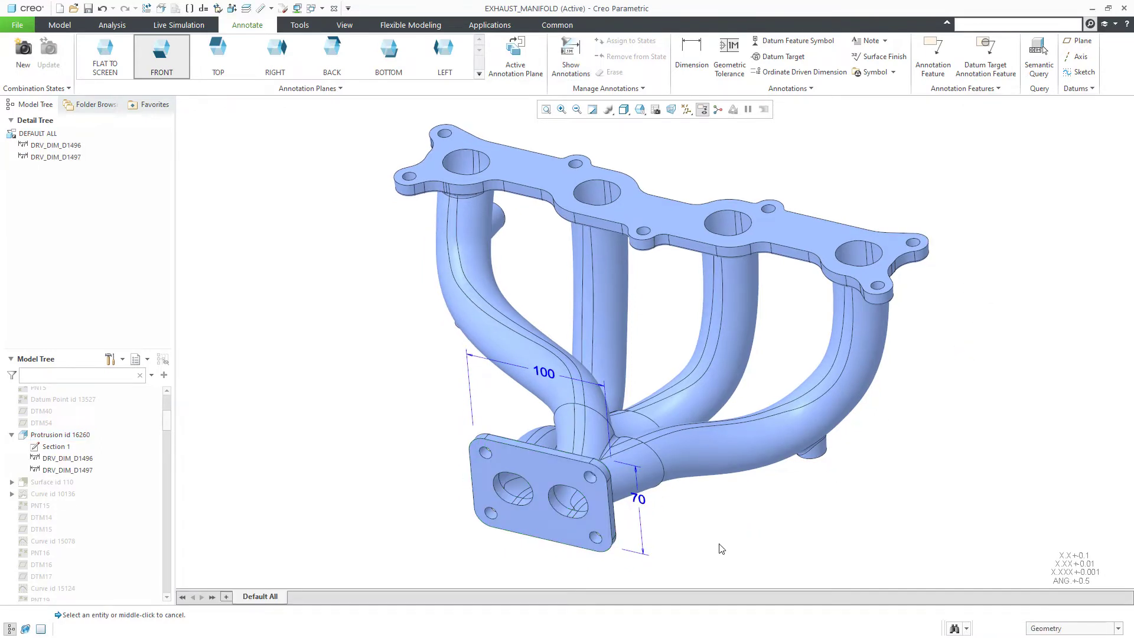
# On the BOTTOM annotation plane, add a ⌀9 diameter dimension to a flange bolt hole.
pyautogui.click(389, 57)
pyautogui.click(689, 65)
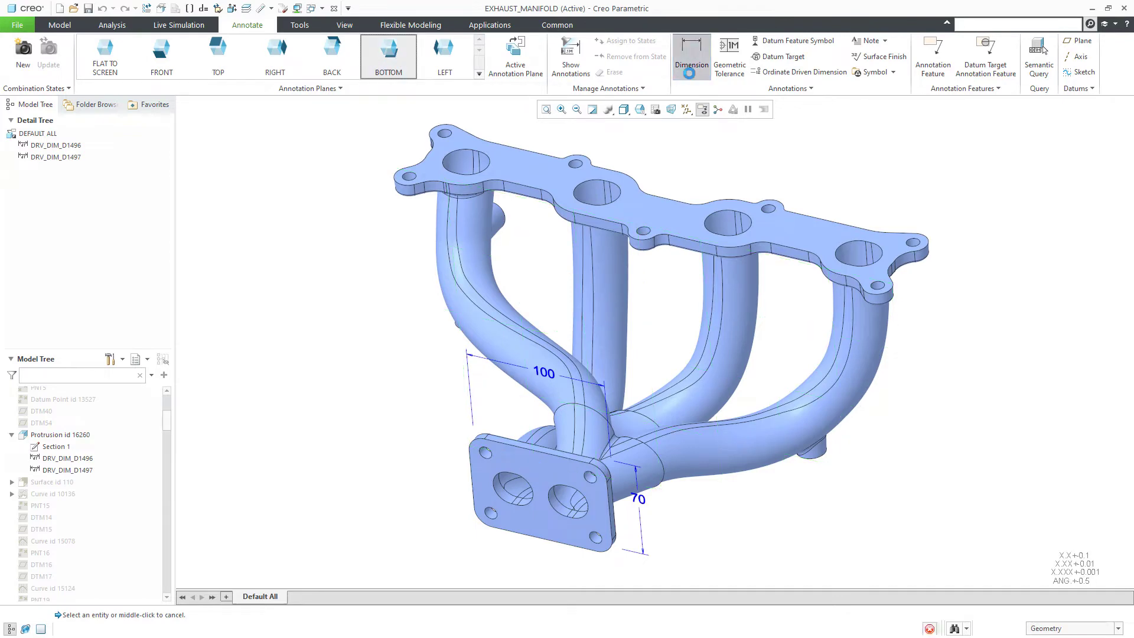
pyautogui.scroll(-5, 484, 452)
pyautogui.click(476, 432)
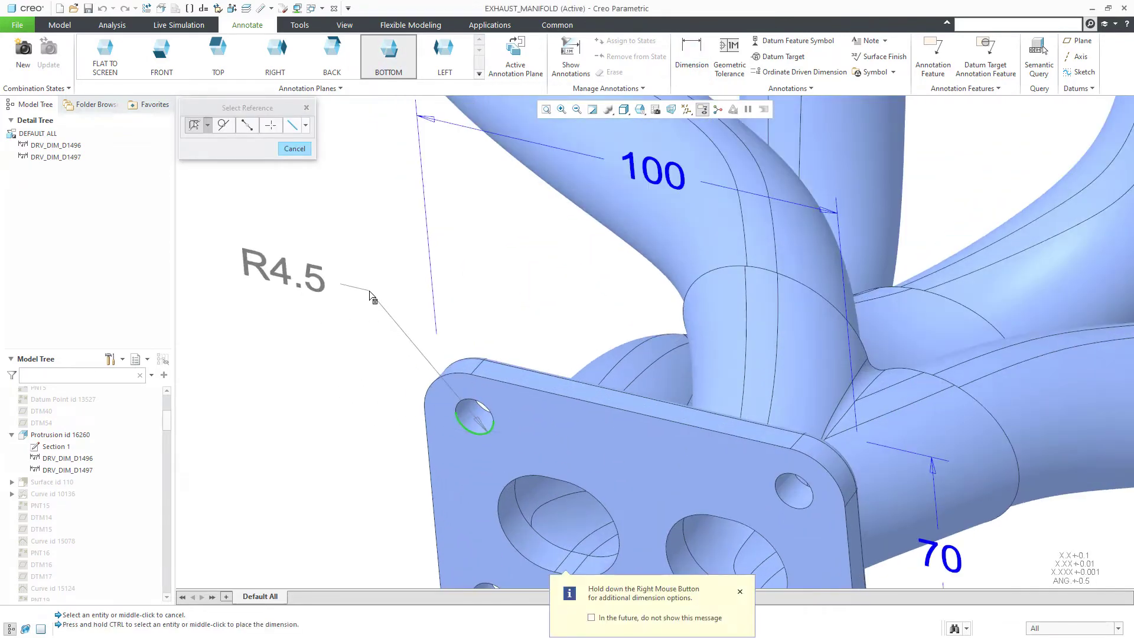
pyautogui.rightClick(372, 299)
pyautogui.click(389, 298)
pyautogui.middleClick(370, 264)
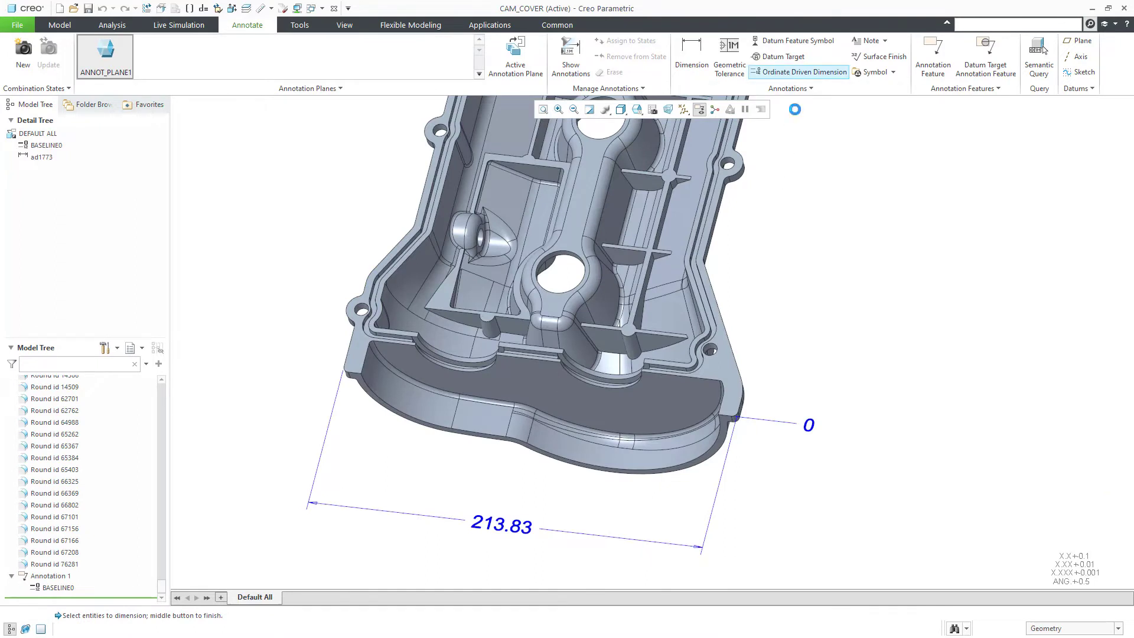
# Add cam cover ordinate dimensions 62, 111 and 157 from the 0 baseline.
pyautogui.click(808, 424)
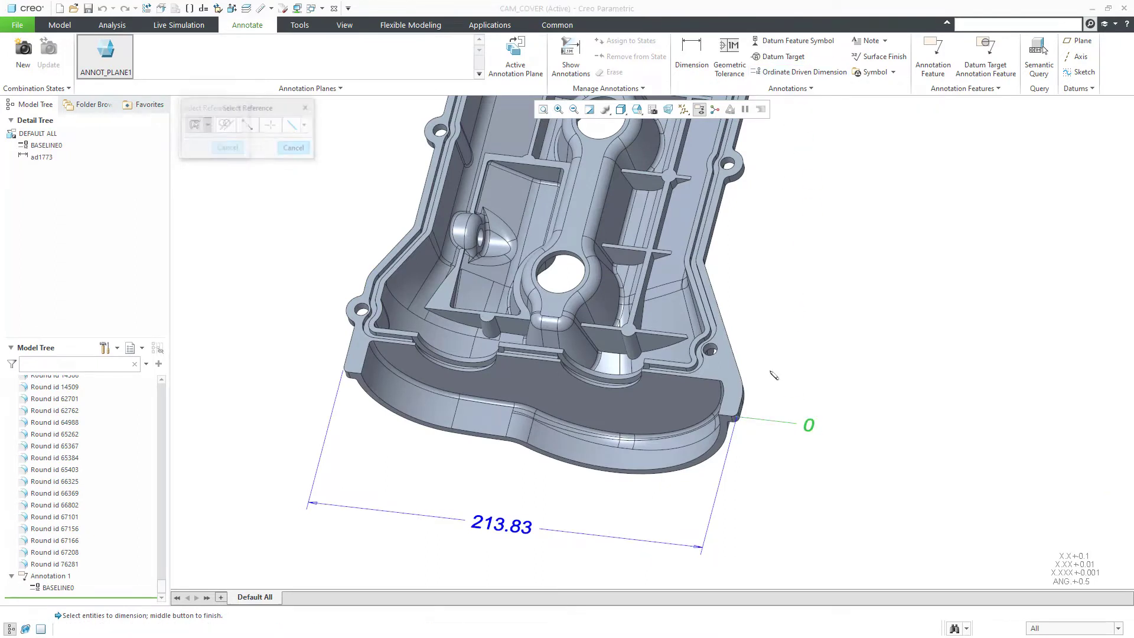
pyautogui.click(678, 339)
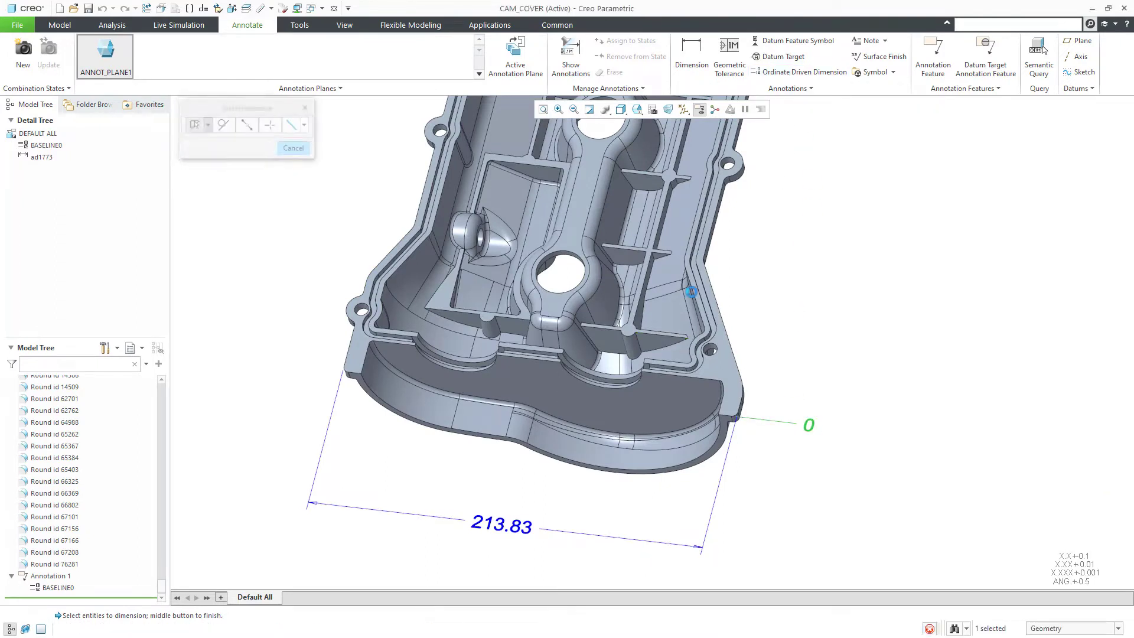
pyautogui.click(663, 255)
pyautogui.click(684, 181)
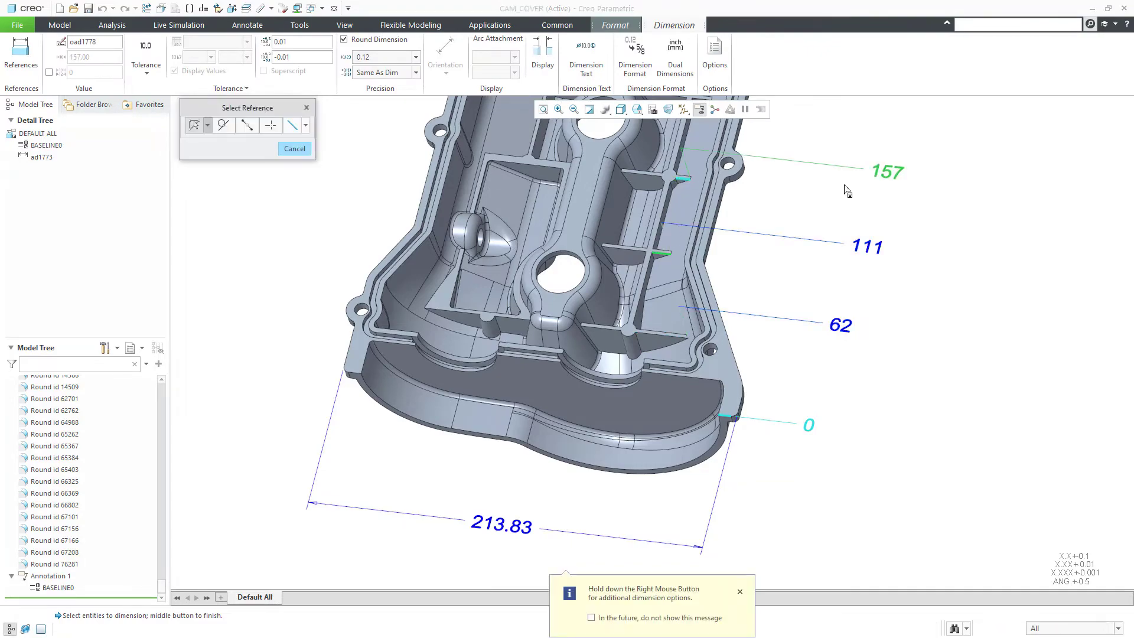
pyautogui.middleClick(684, 180)
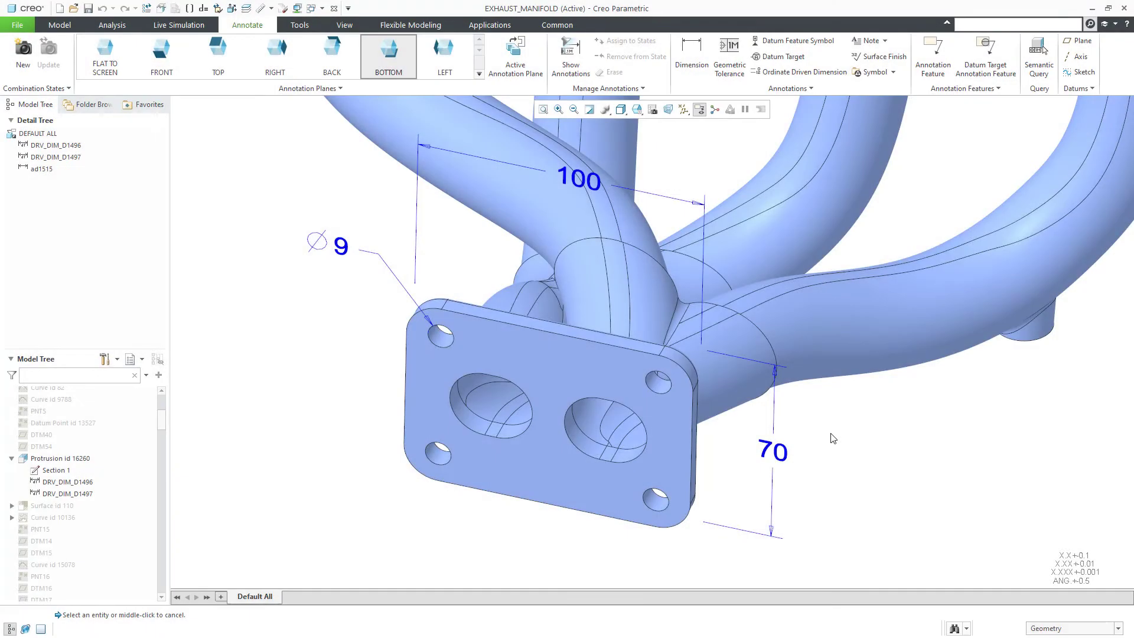
# Make the 70 flange dimension a basic dimension.
pyautogui.click(781, 459)
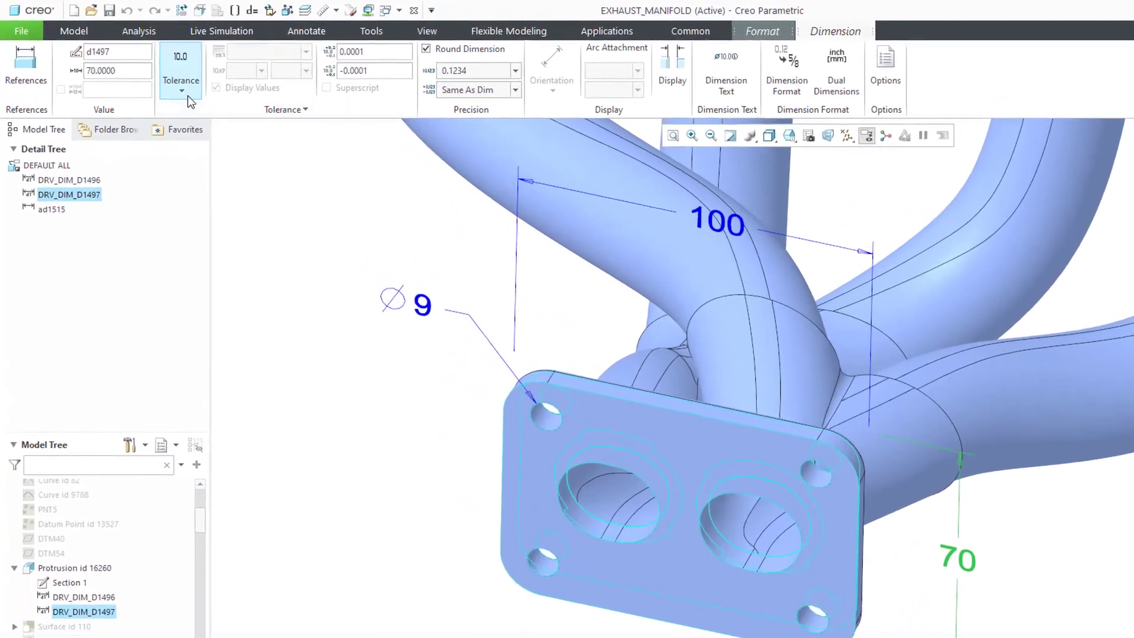
pyautogui.click(146, 68)
pyautogui.click(193, 125)
pyautogui.click(296, 248)
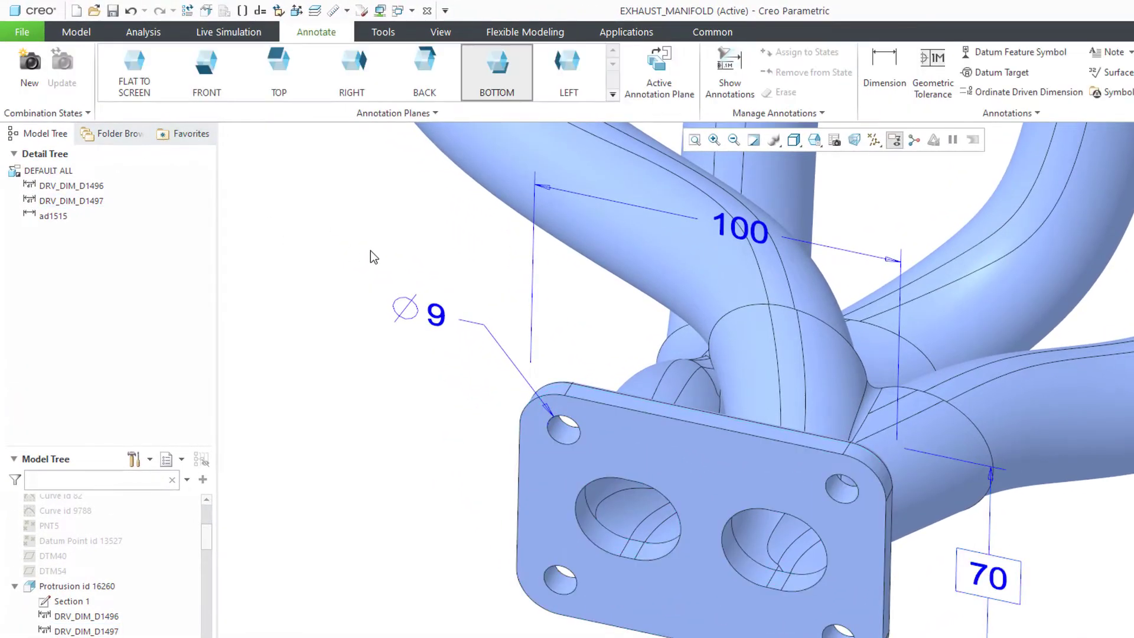
# Prefix the bolt-hole dimension text with 4X so it reads 4X ⌀9.
pyautogui.click(438, 310)
pyautogui.click(758, 84)
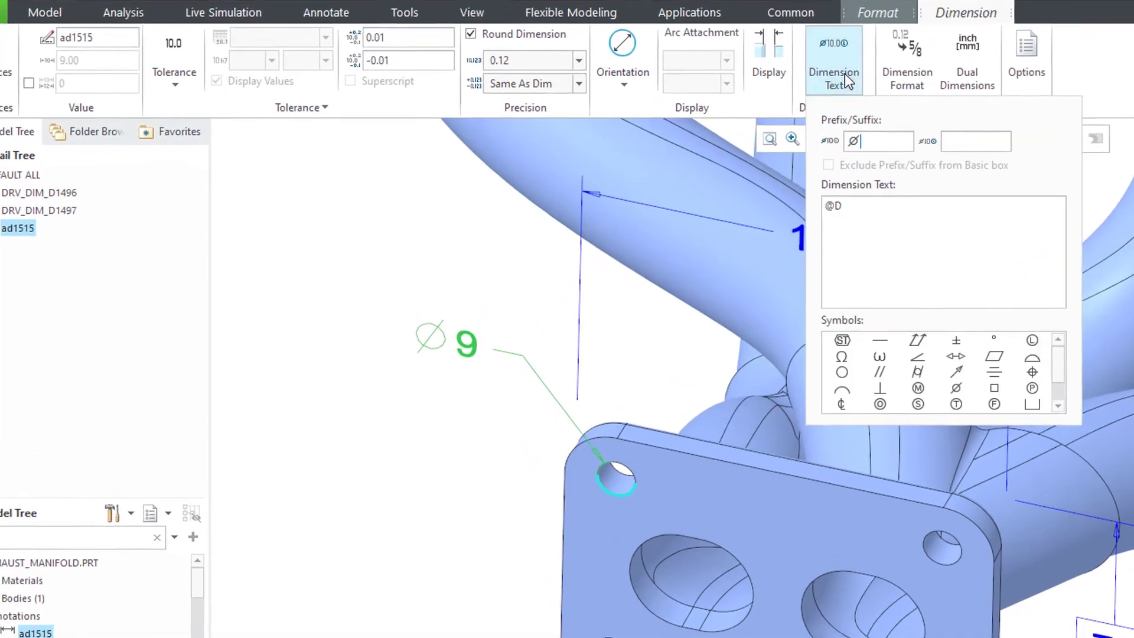
pyautogui.click(827, 205)
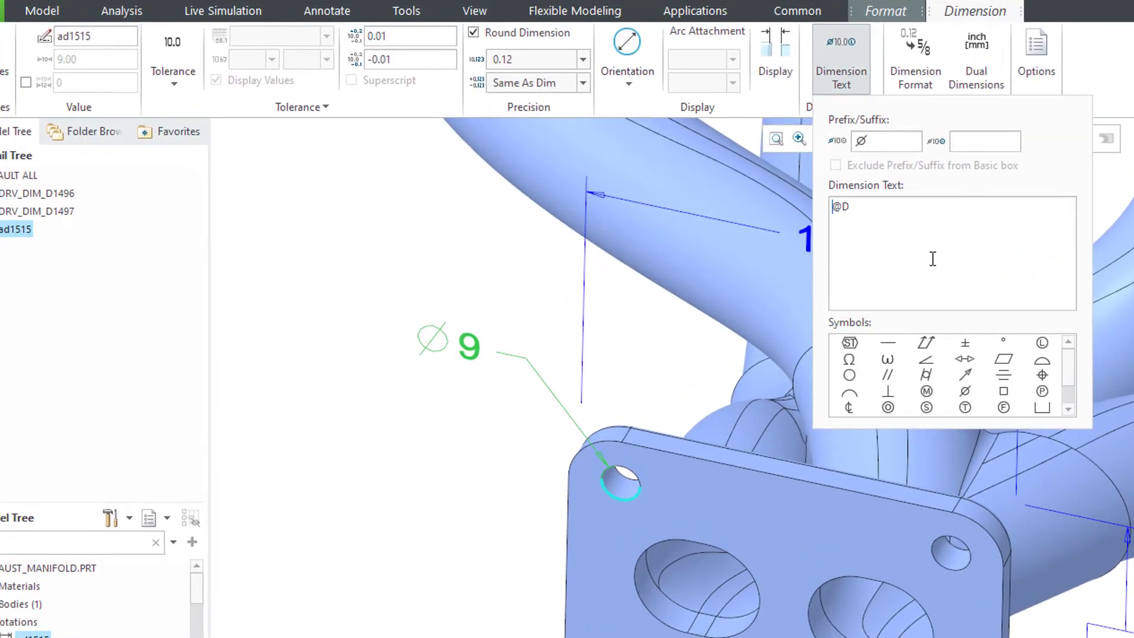
pyautogui.write('4X')
pyautogui.click(517, 258)
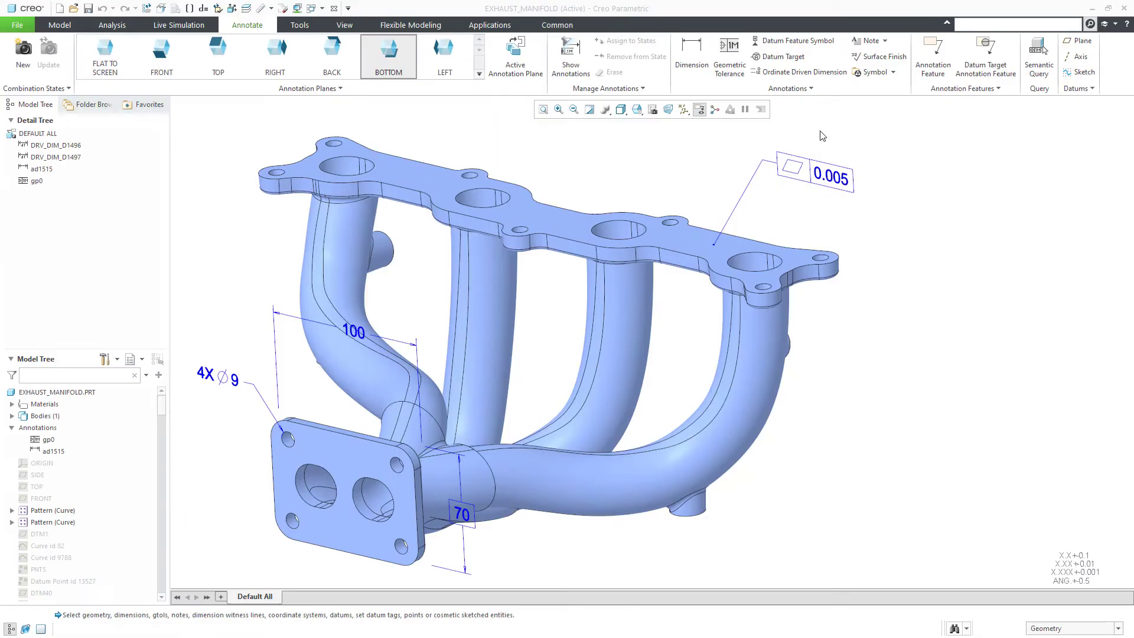
# Attach datum feature symbol A to the 0.005 tolerance frame.
pyautogui.click(811, 42)
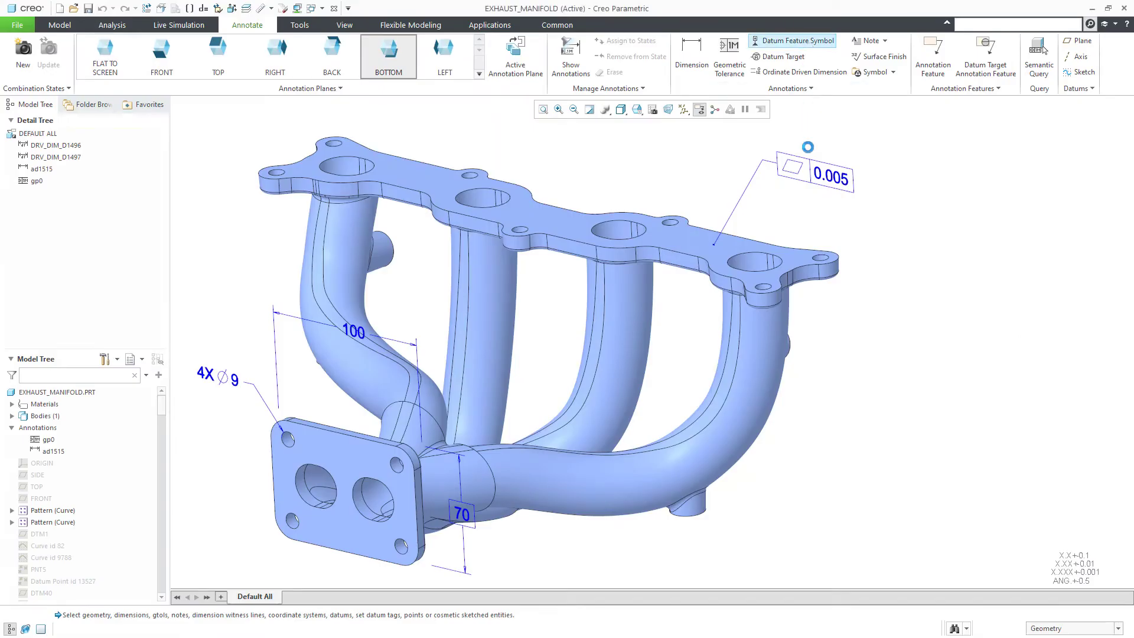
pyautogui.click(820, 177)
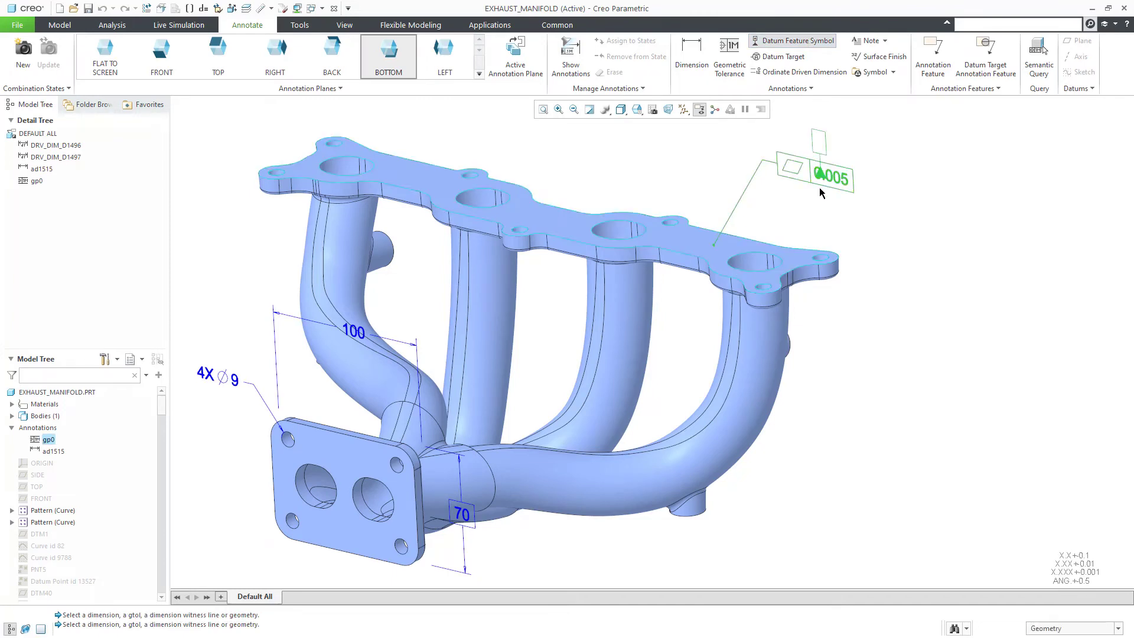
pyautogui.middleClick(808, 232)
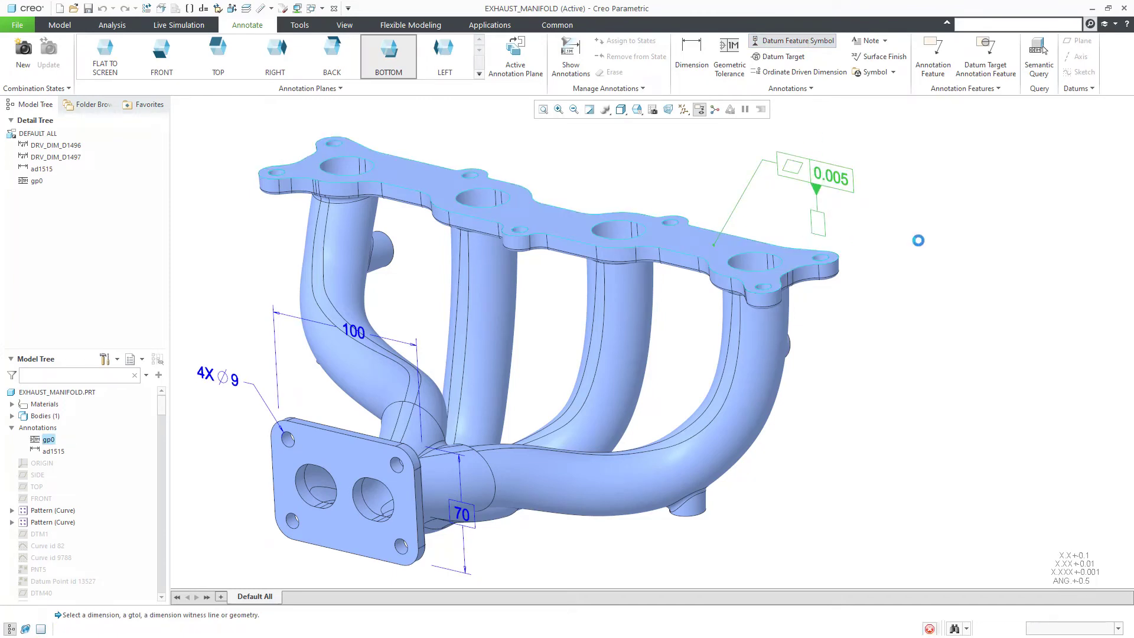
# Add a 0.005 perpendicularity tolerance on the outlet flange face referencing datum A.
pyautogui.click(729, 56)
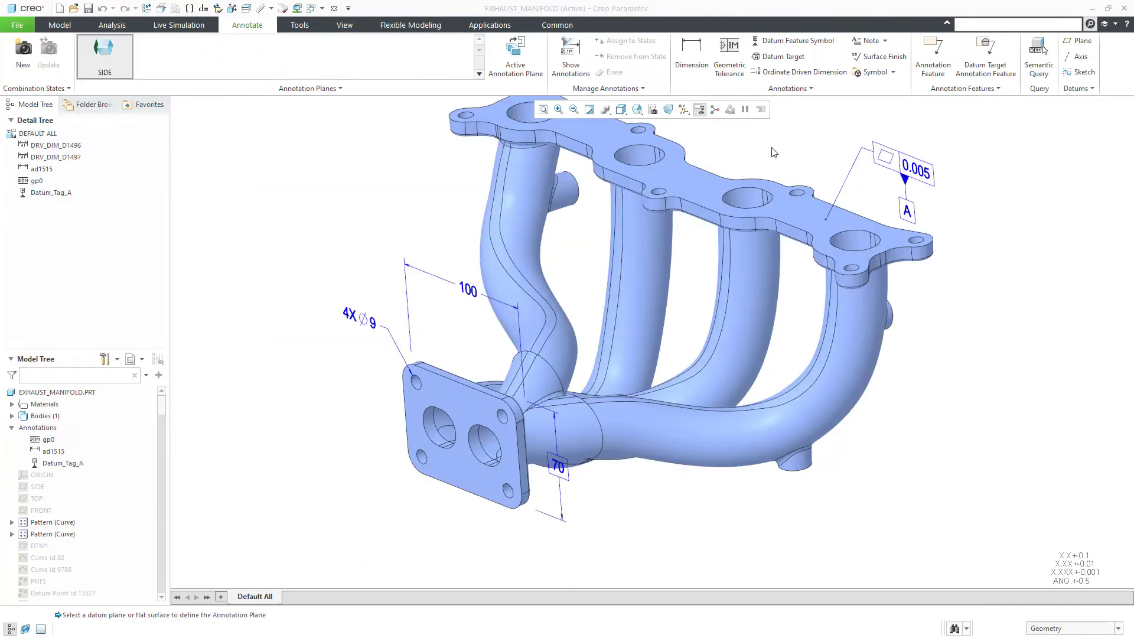
pyautogui.click(462, 468)
pyautogui.middleClick(412, 495)
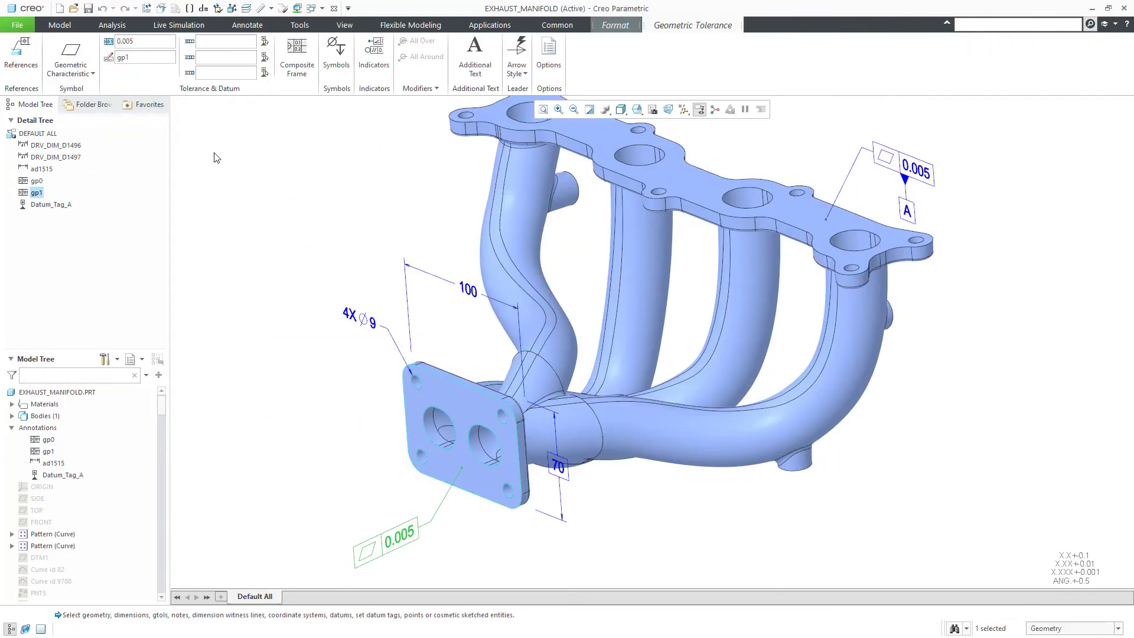
pyautogui.click(72, 66)
pyautogui.click(86, 161)
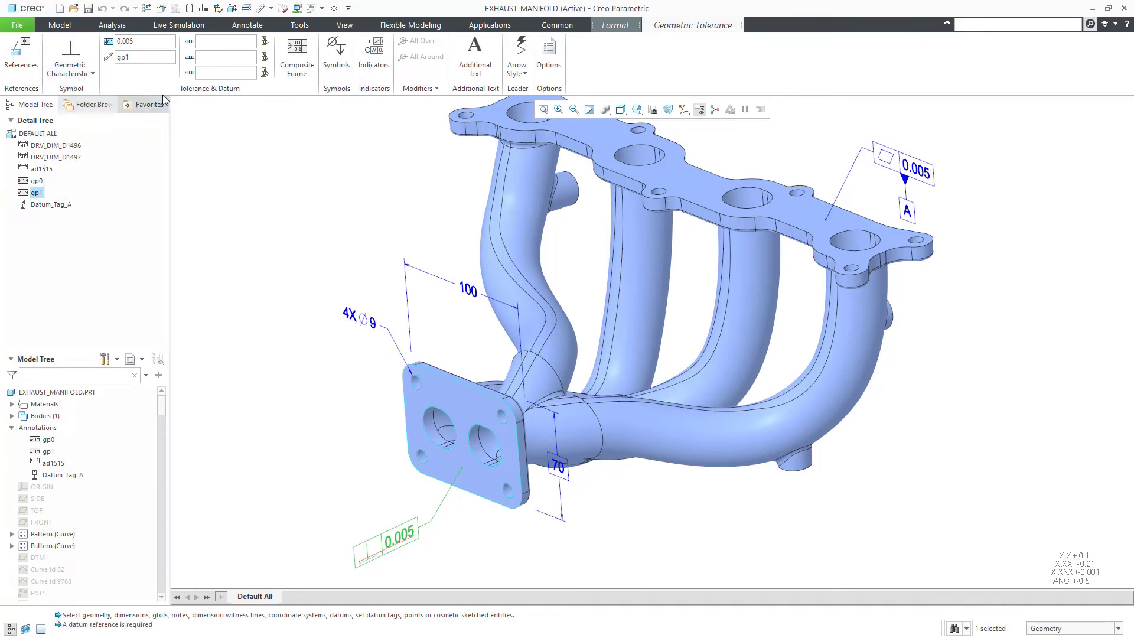
pyautogui.click(908, 215)
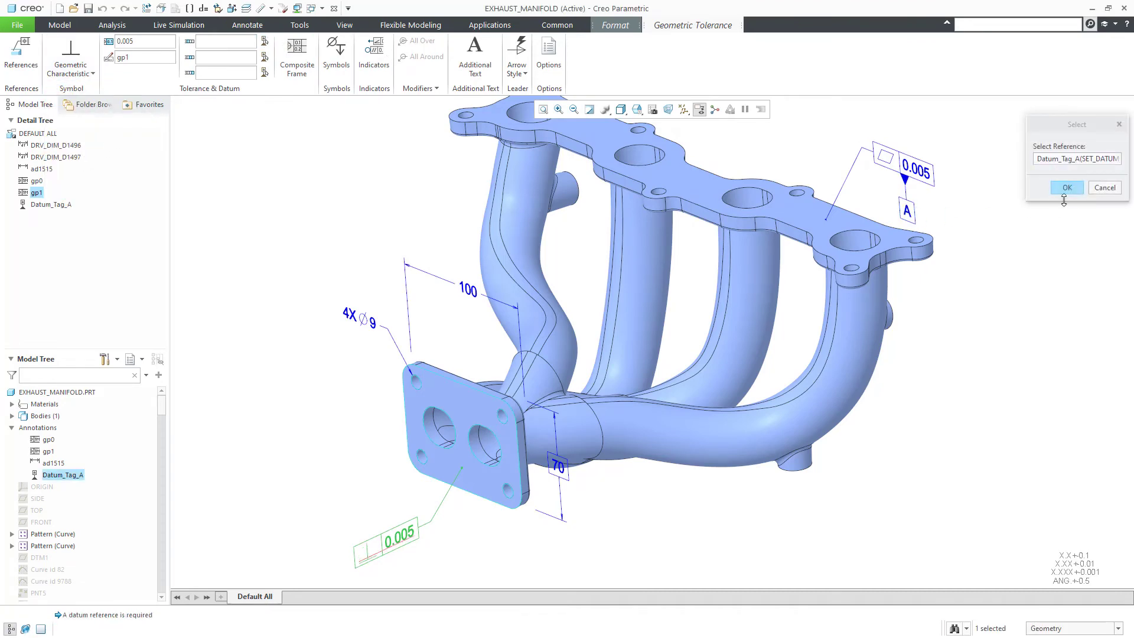
pyautogui.click(1067, 187)
pyautogui.click(275, 236)
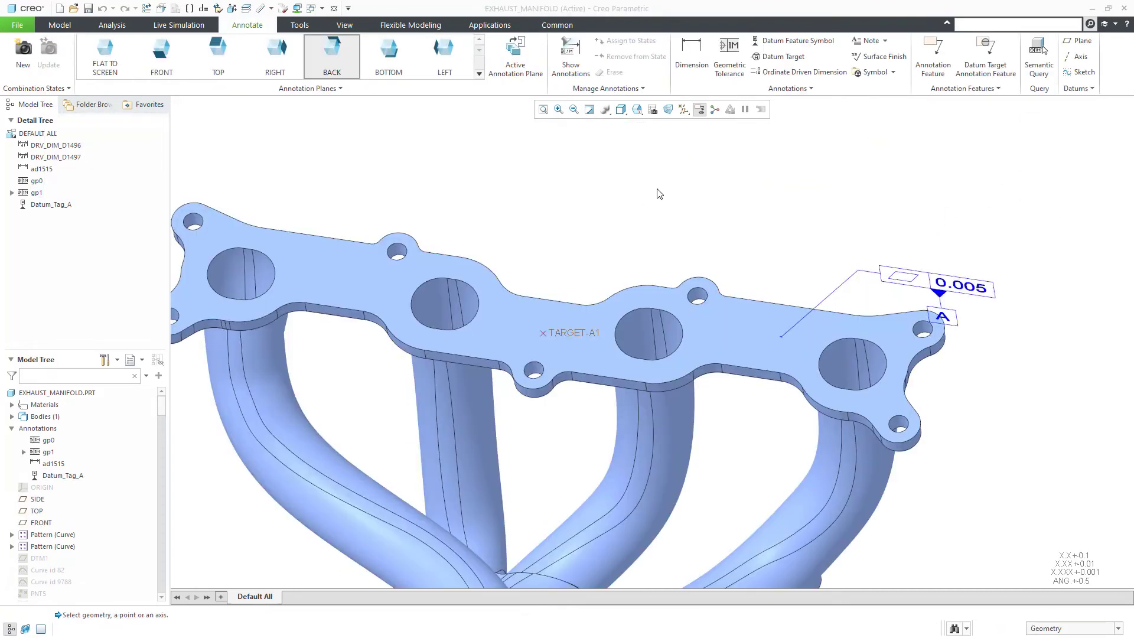
# Add Ø5 datum target A1 on the top flange, referencing datum A.
pyautogui.click(778, 56)
pyautogui.click(587, 328)
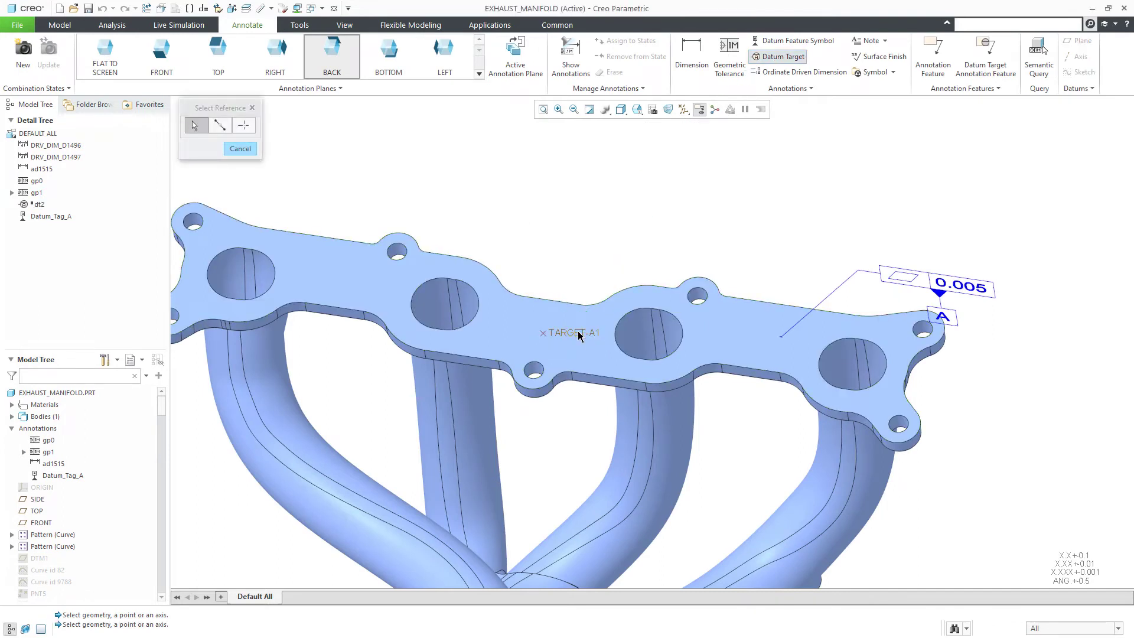
pyautogui.click(667, 189)
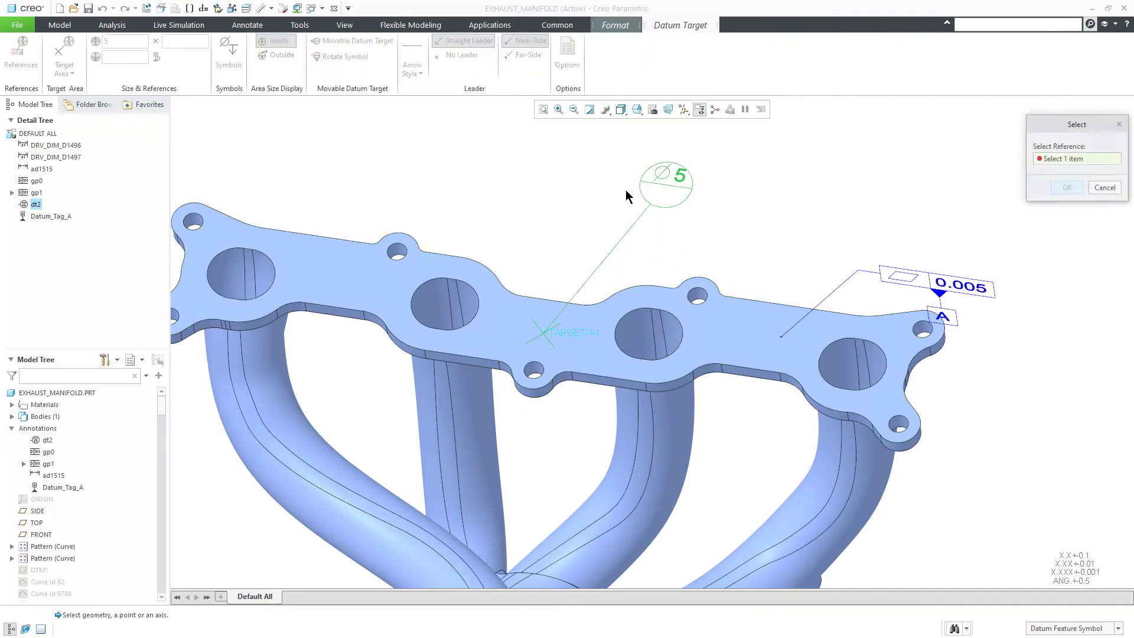
pyautogui.click(943, 316)
pyautogui.middleClick(865, 205)
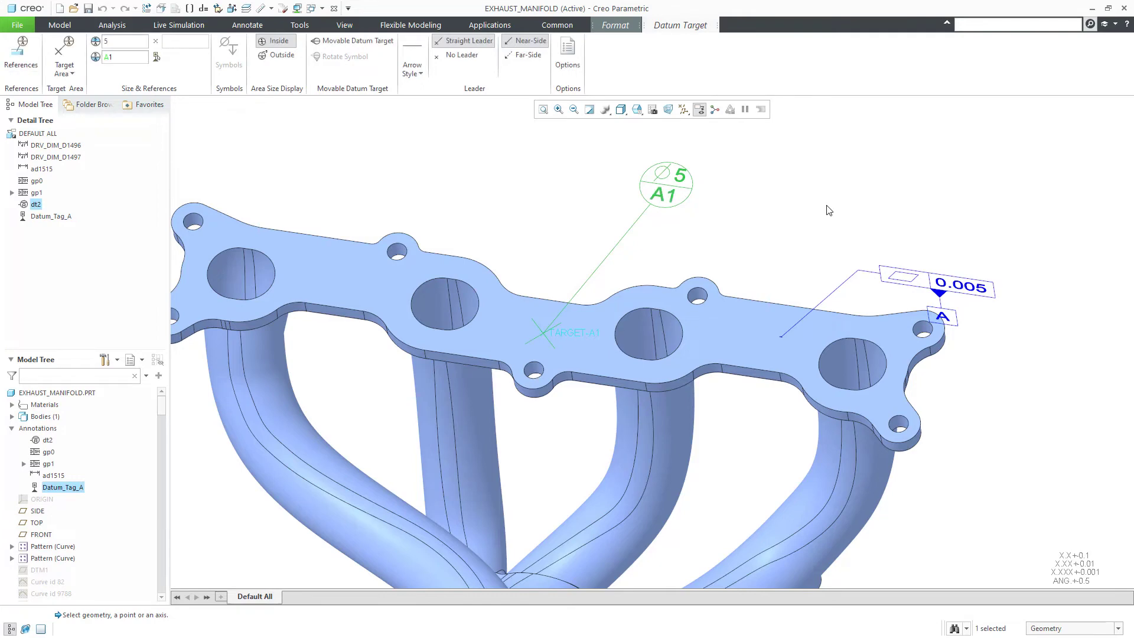
pyautogui.middleClick(829, 210)
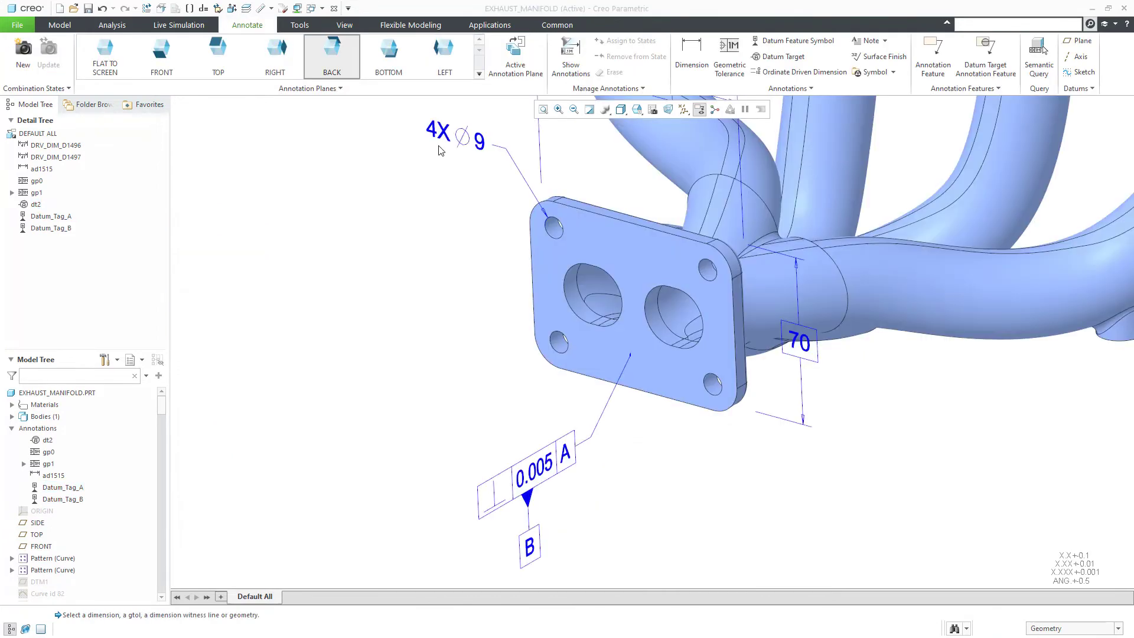
# Reference all four flange bolt holes to the 4X Ø9 dimension, then verify with Semantic Query.
pyautogui.click(444, 135)
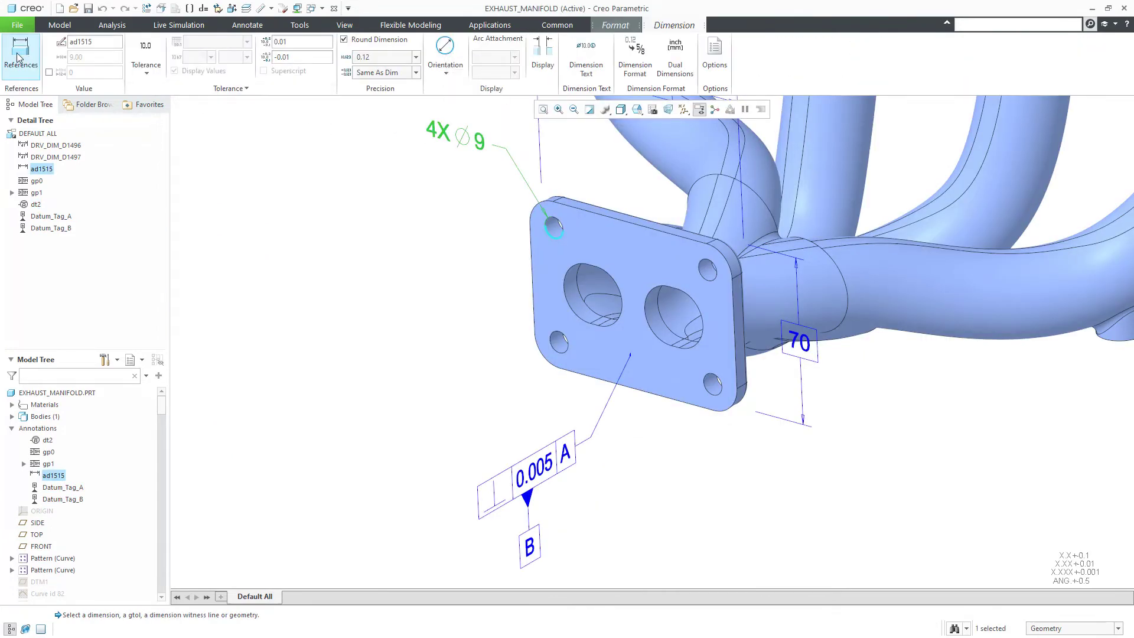
pyautogui.click(21, 52)
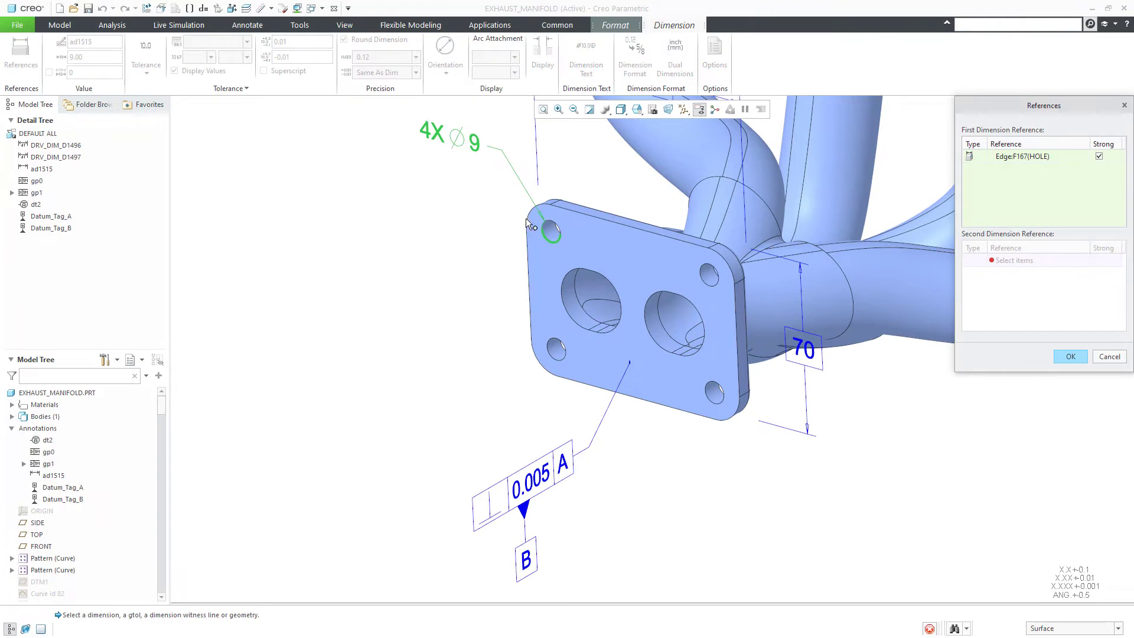
pyautogui.keyDown('ctrl'); pyautogui.click(552, 231); pyautogui.keyUp('ctrl')
pyautogui.keyDown('ctrl'); pyautogui.click(709, 275); pyautogui.keyUp('ctrl')
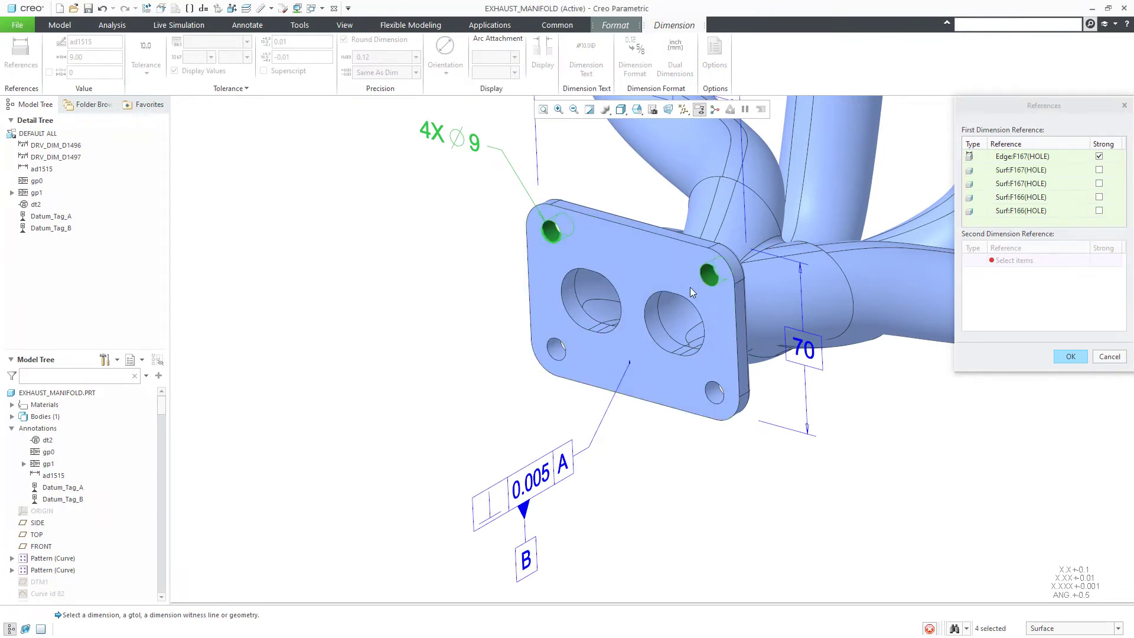
pyautogui.keyDown('ctrl'); pyautogui.click(556, 348); pyautogui.keyUp('ctrl')
pyautogui.keyDown('ctrl'); pyautogui.click(707, 395); pyautogui.keyUp('ctrl')
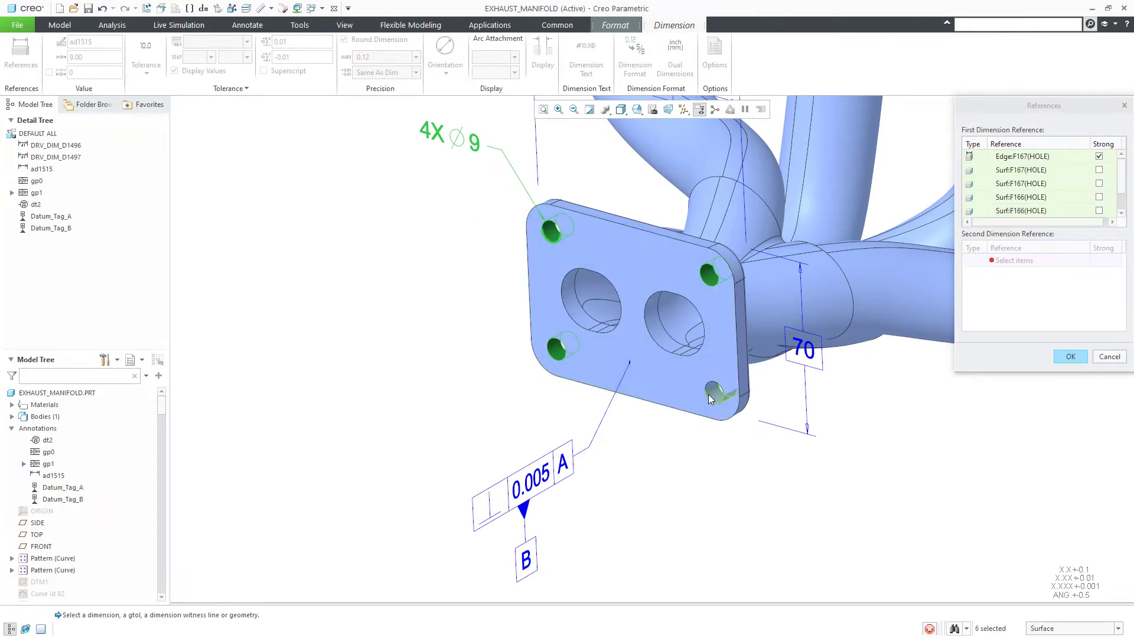
pyautogui.click(1070, 356)
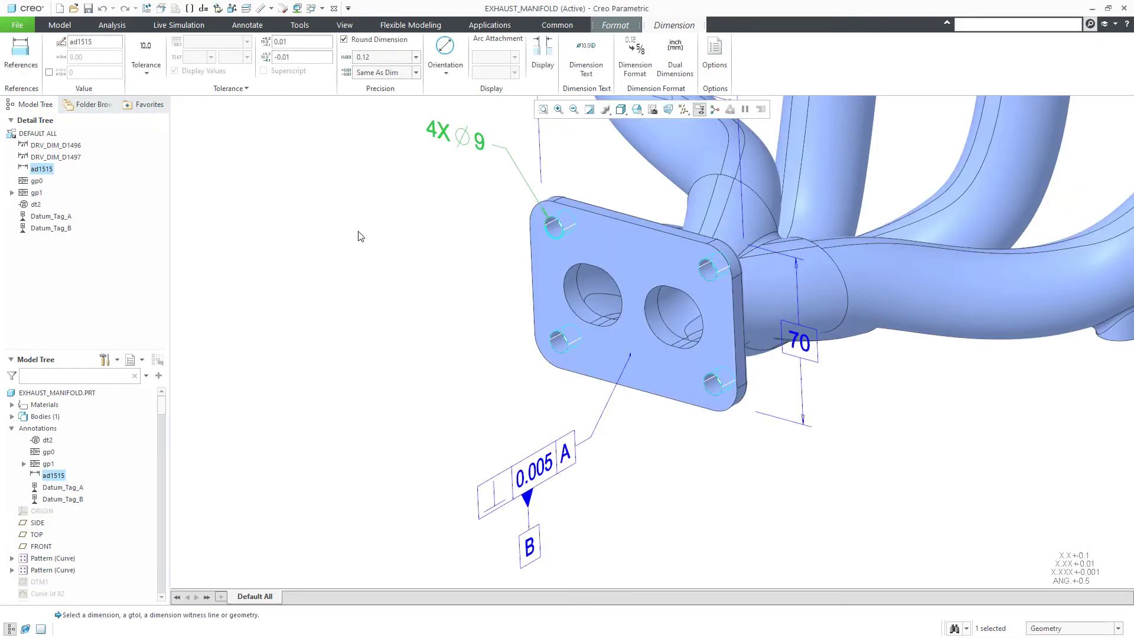
pyautogui.click(359, 235)
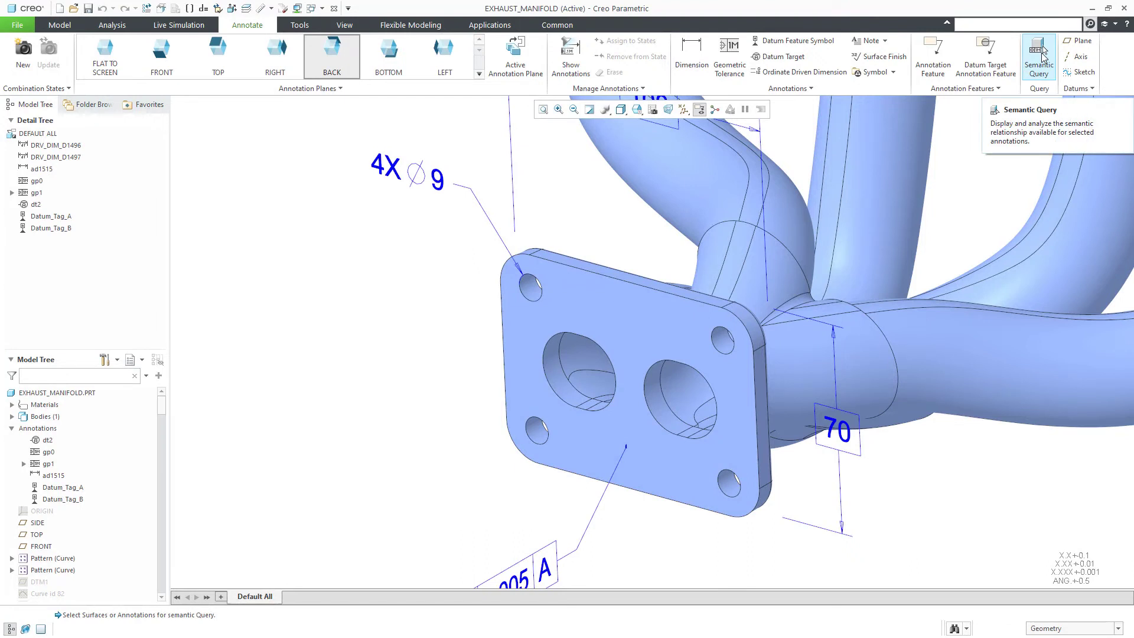
pyautogui.click(1041, 53)
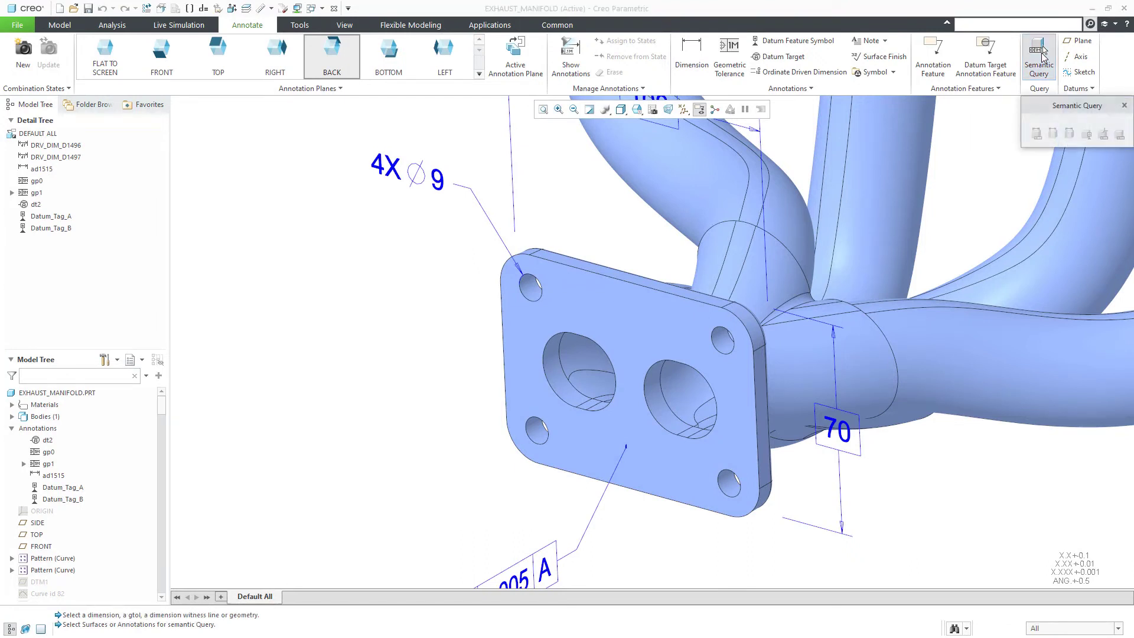
pyautogui.click(442, 179)
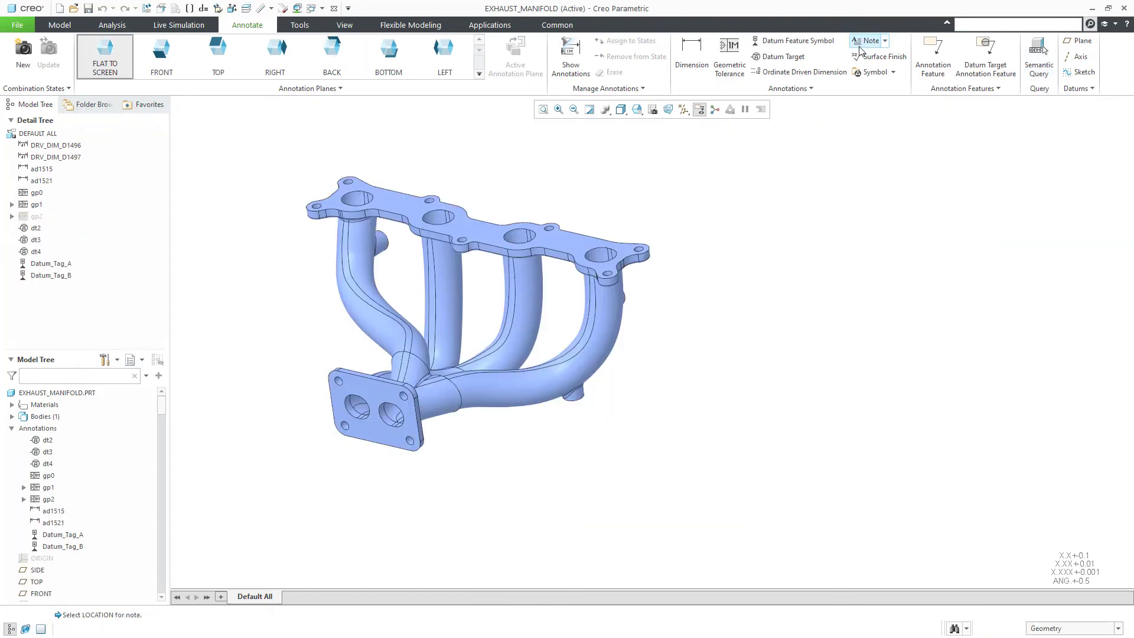
# Place a note reading 'NOTES: 1.' with the pasted 0.03|A|B|C profile frame and 'UNLESS OTHERWISE SPECIFIED'.
pyautogui.click(869, 40)
pyautogui.write('NOTE')
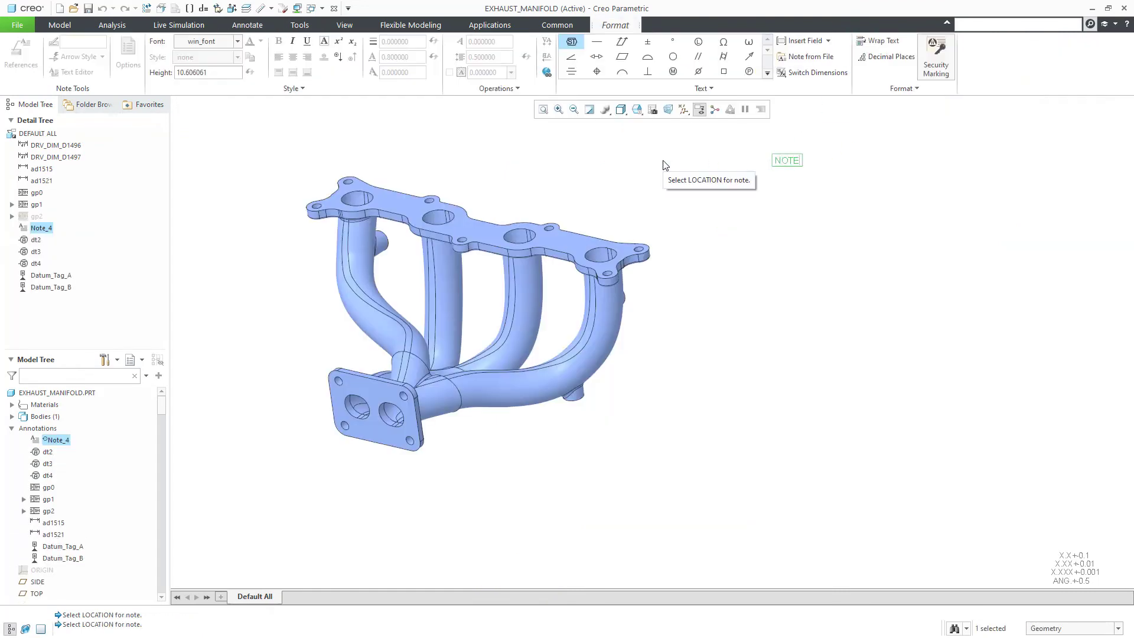
pyautogui.write('S:')
pyautogui.press('Return')
pyautogui.write('1. &G')
pyautogui.hotkey('ctrl', 'v')
pyautogui.write('UN')
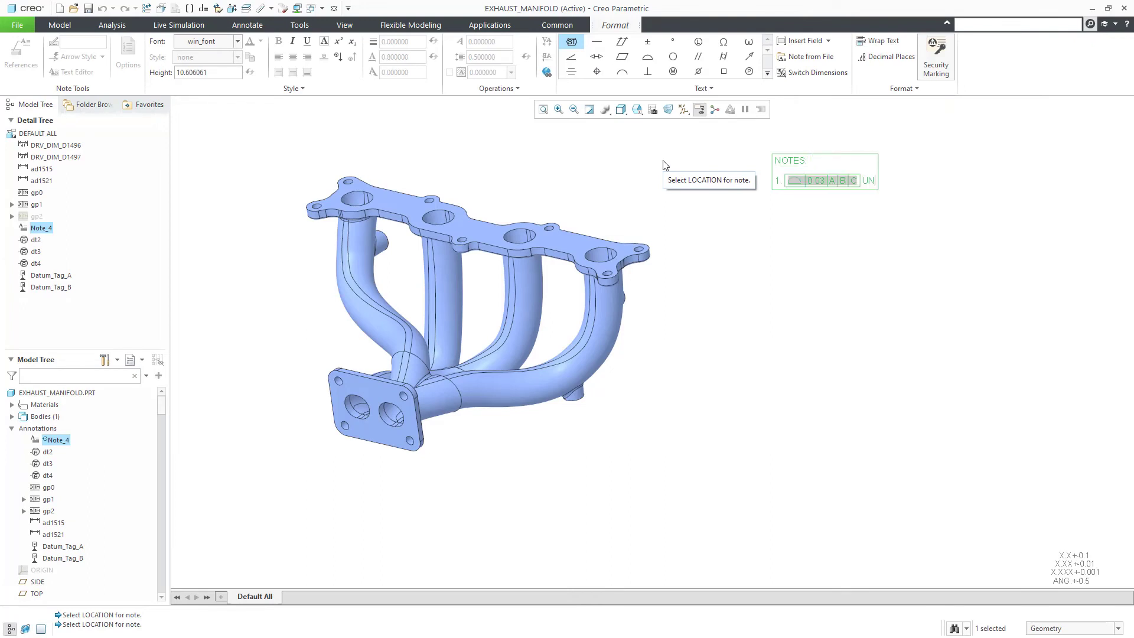
pyautogui.write('LESS OTHERWIS')
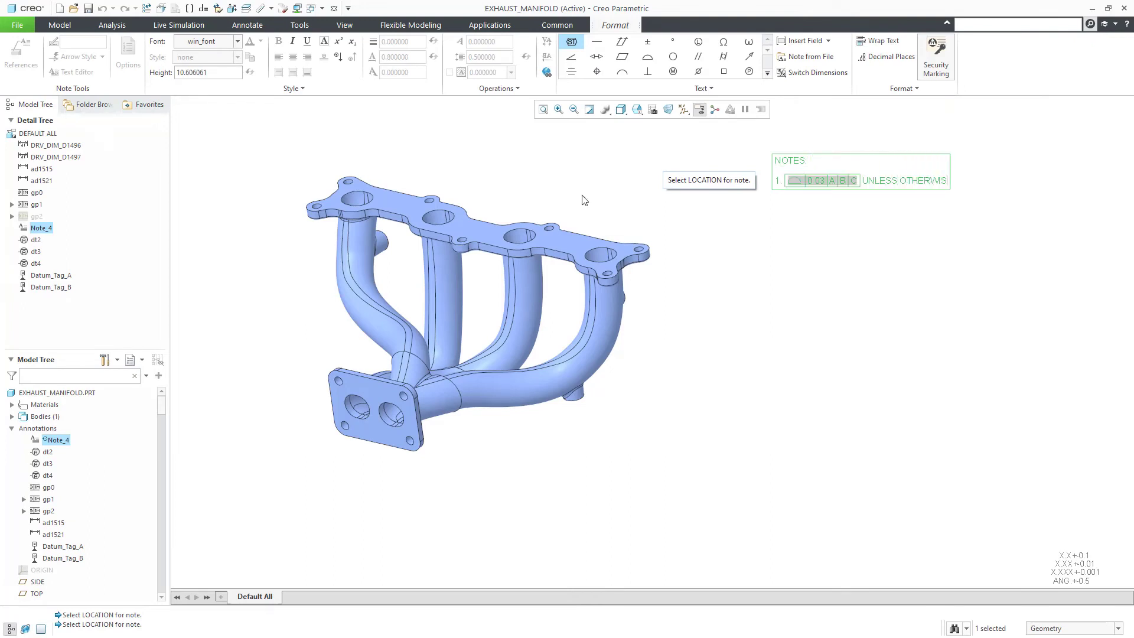
pyautogui.write('E SPECIFIED')
pyautogui.click(584, 199)
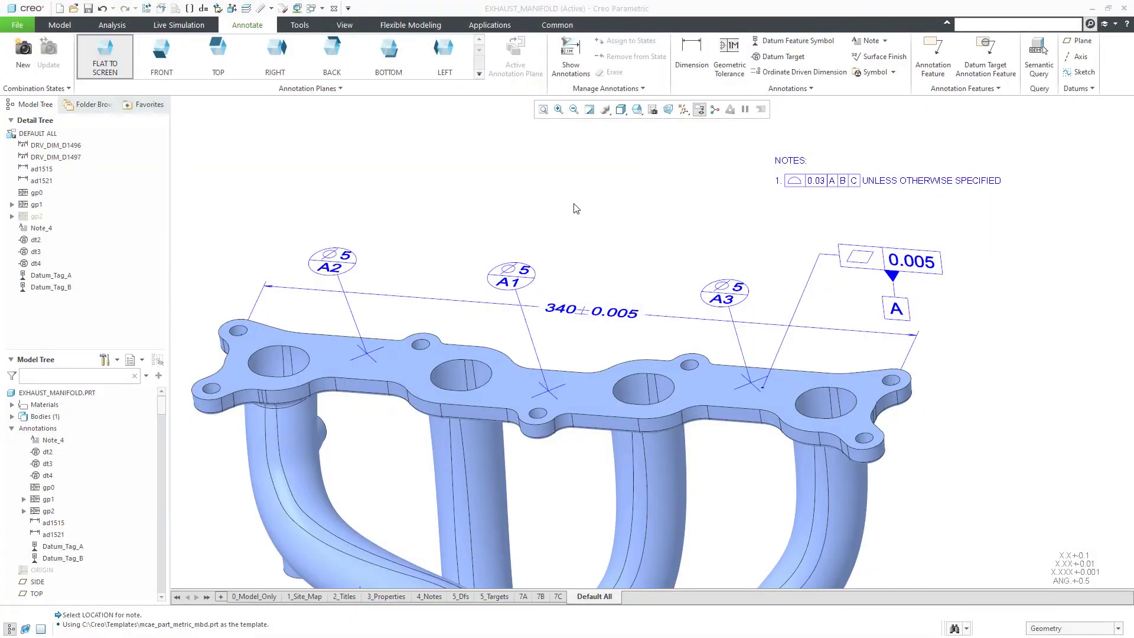
# Assign datum targets A1, A2, A3 and the 0.005 flatness frame to 5_TARGETS, removing them from Default All.
pyautogui.doubleClick(333, 264)
pyautogui.keyDown('ctrl'); pyautogui.click(514, 273); pyautogui.keyUp('ctrl')
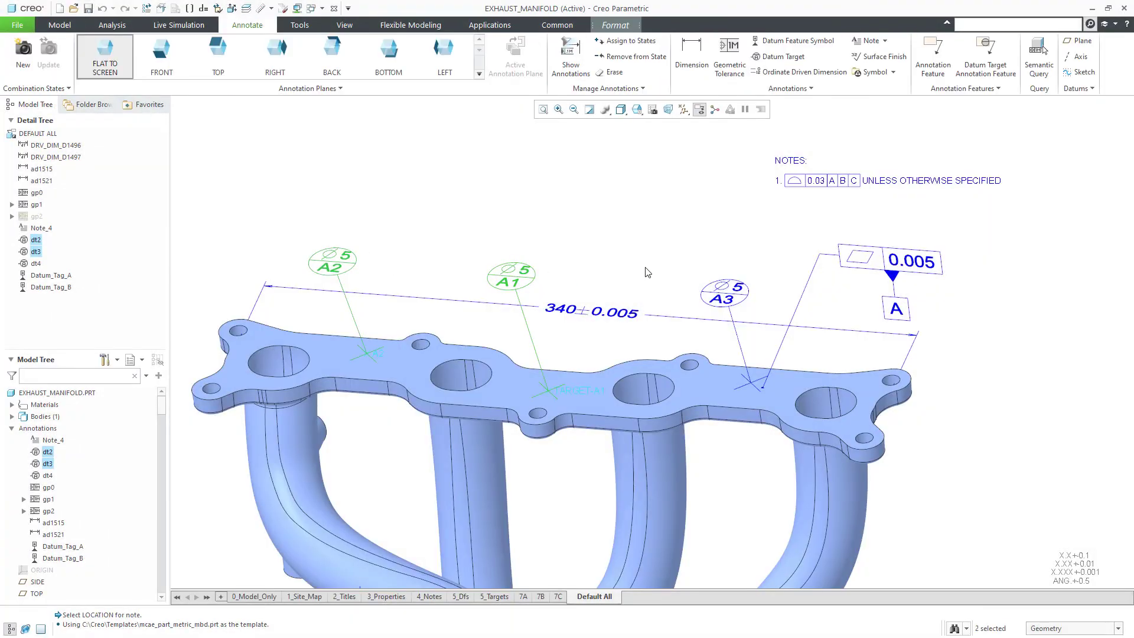
pyautogui.keyDown('ctrl'); pyautogui.click(724, 292); pyautogui.keyUp('ctrl')
pyautogui.keyDown('ctrl'); pyautogui.click(937, 263); pyautogui.keyUp('ctrl')
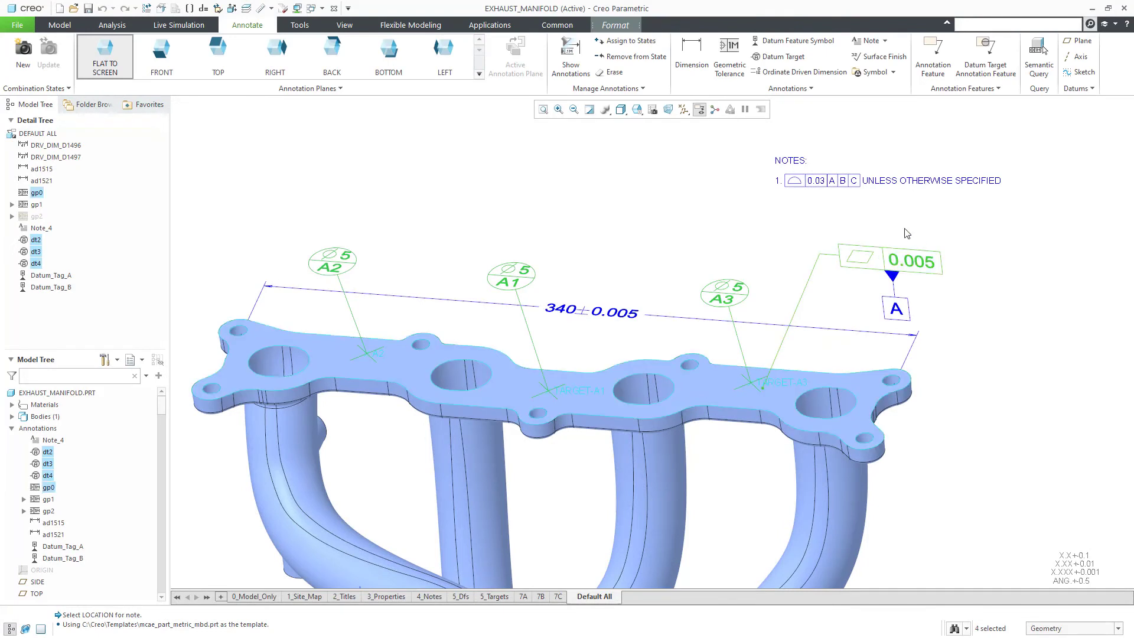
pyautogui.click(629, 42)
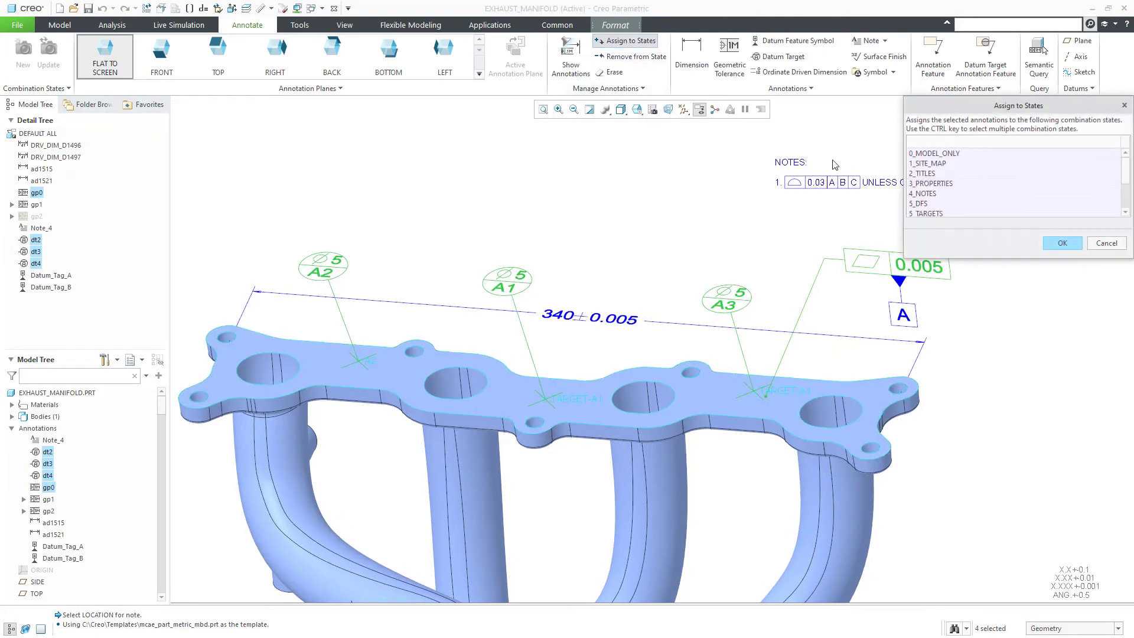
pyautogui.click(928, 203)
pyautogui.click(1062, 244)
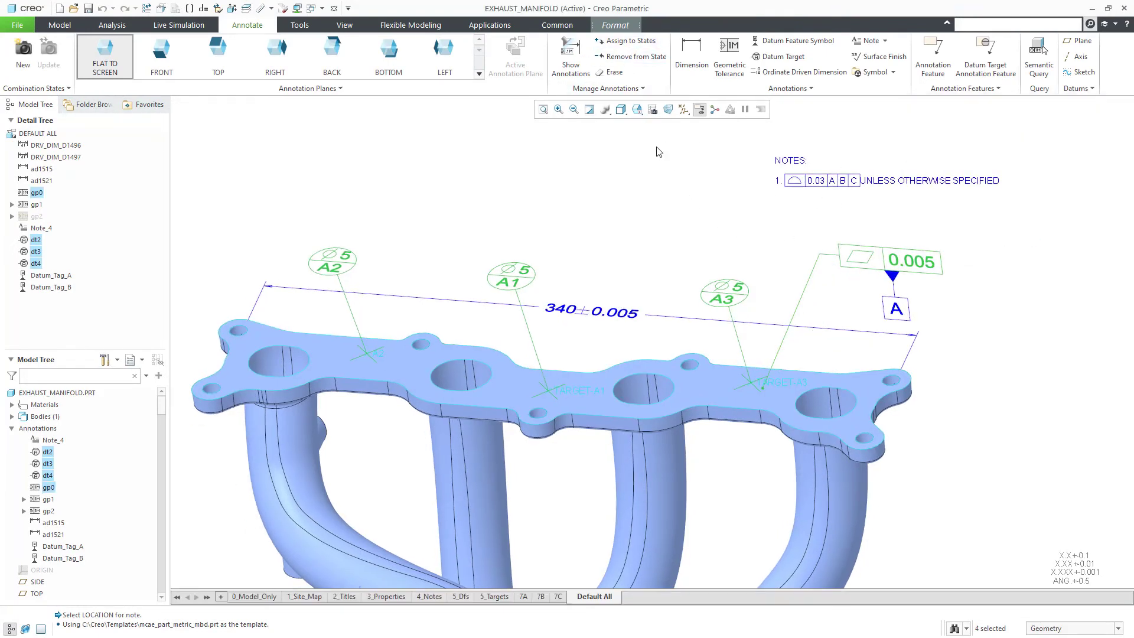
pyautogui.click(630, 57)
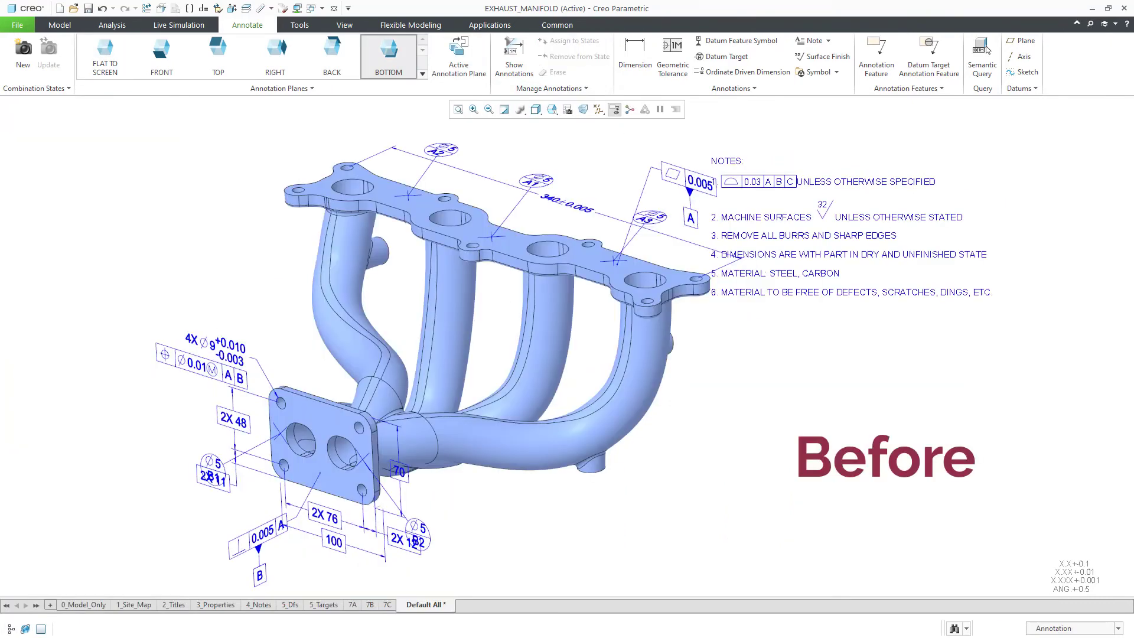